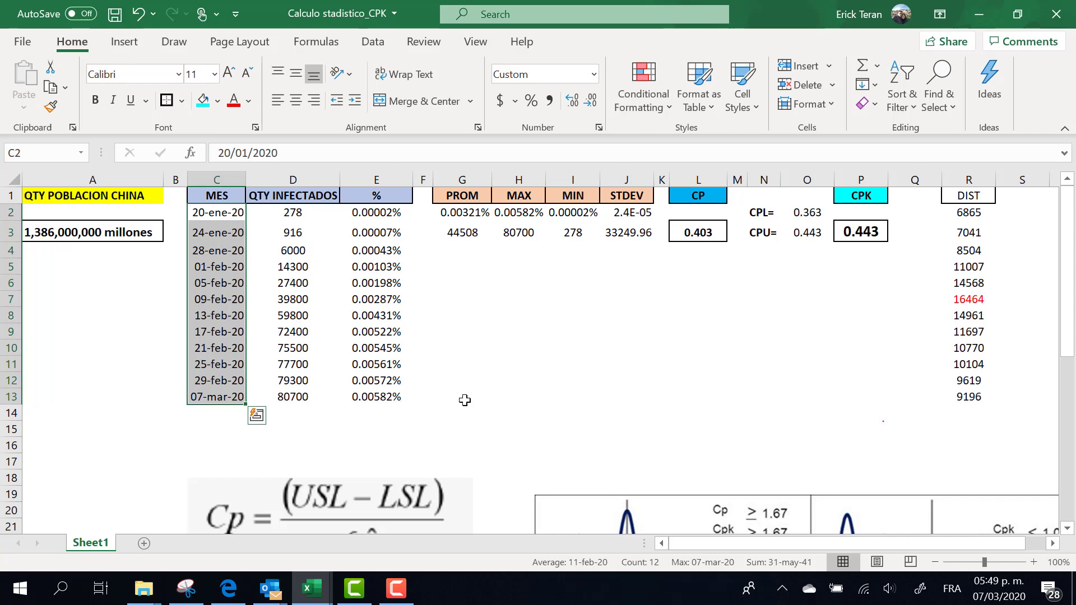
Switch to Edge's Johns Hopkins COVID-19 dashboard and compare its 20 January Mainland China case count with cell D2 in the Excel worksheet.
{"action": "left_click", "coordinate": [472, 388]}
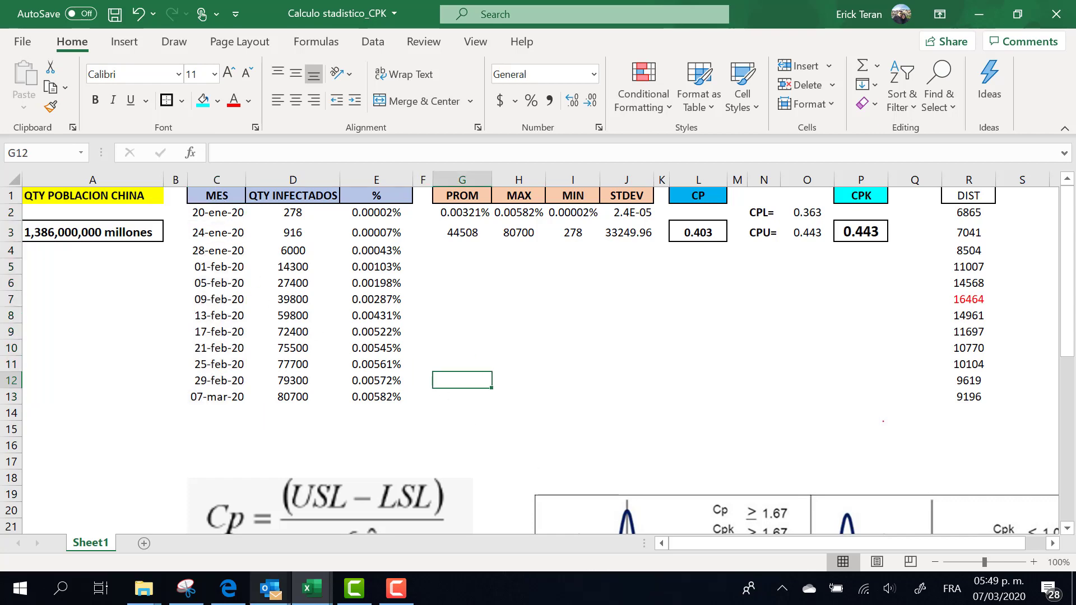
{"action": "left_click", "coordinate": [228, 588]}
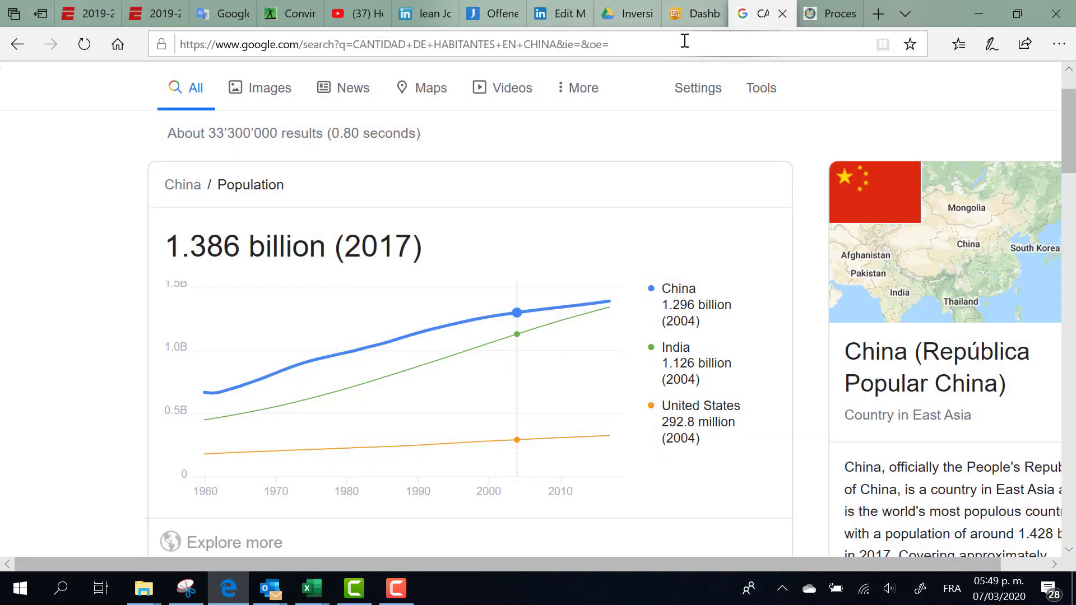
{"action": "left_click", "coordinate": [689, 13]}
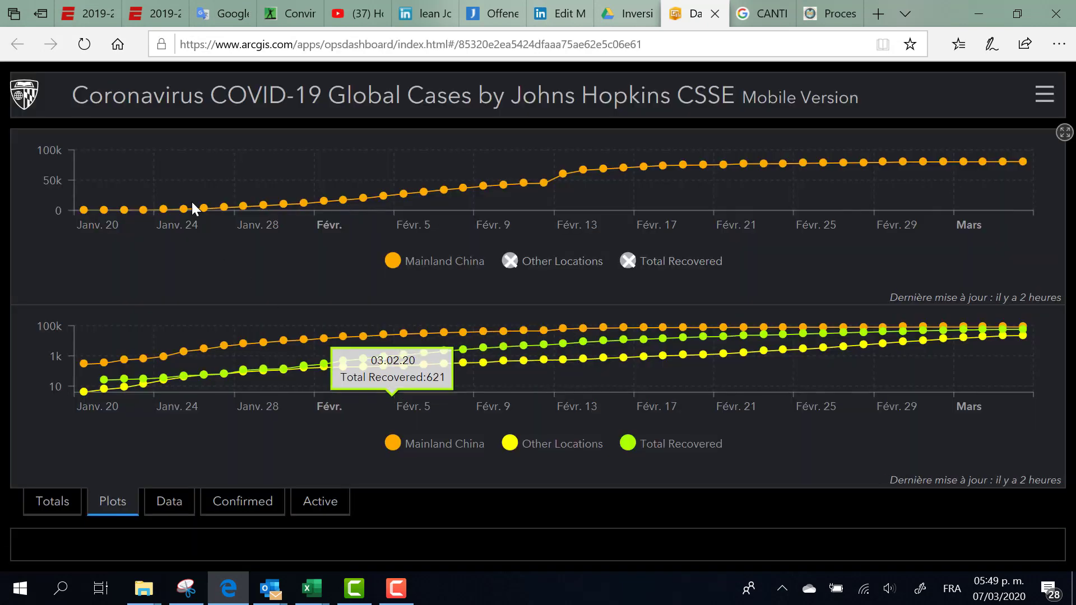
{"action": "mouse_move", "coordinate": [88, 210]}
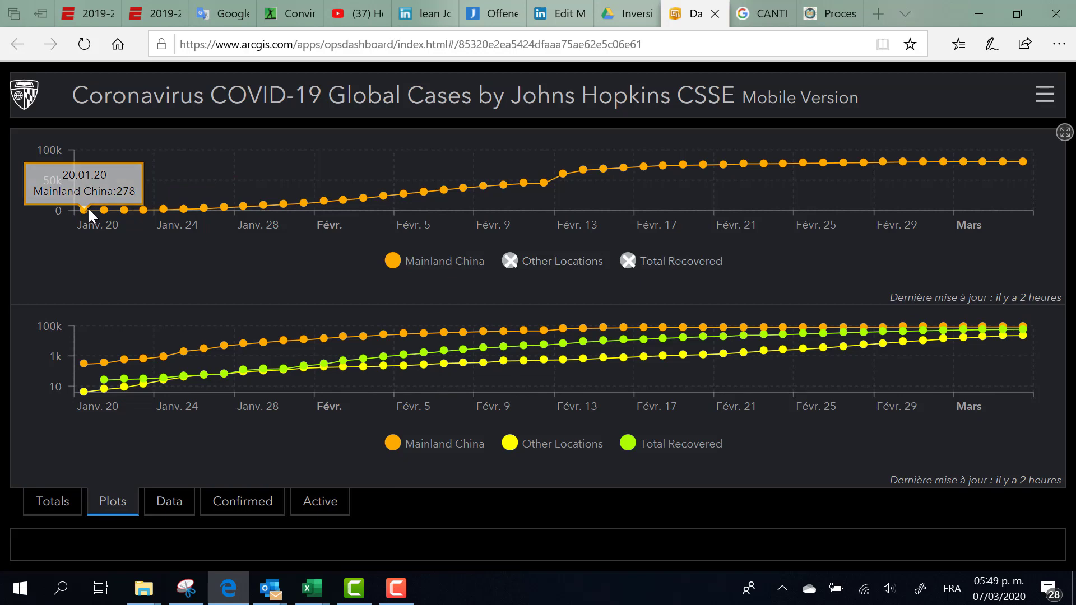
{"action": "key", "text": "alt+Tab"}
{"action": "left_click", "coordinate": [217, 213]}
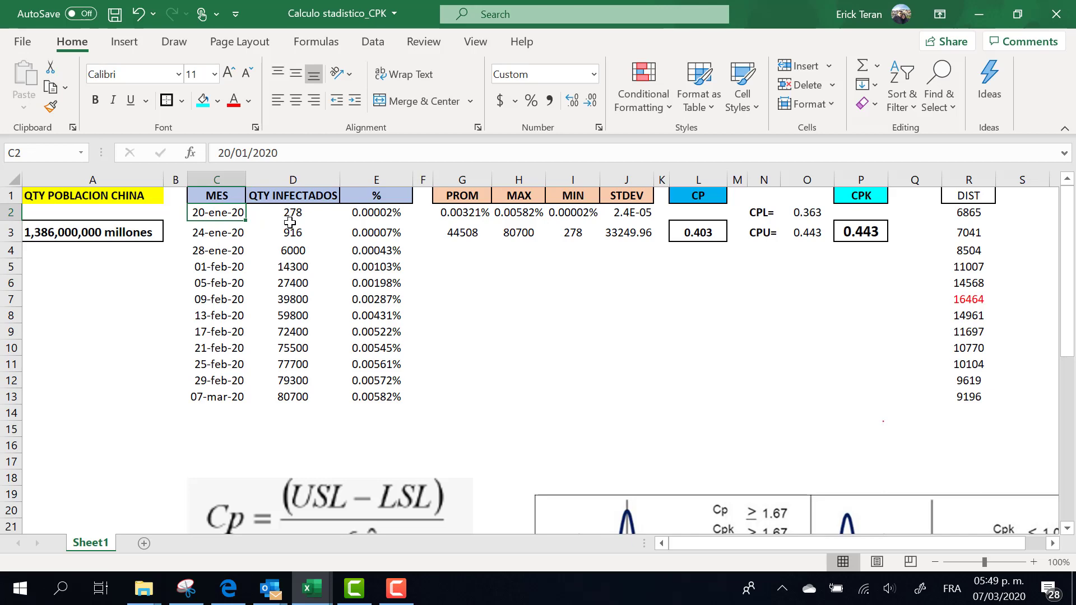
{"action": "key", "text": "alt+Tab"}
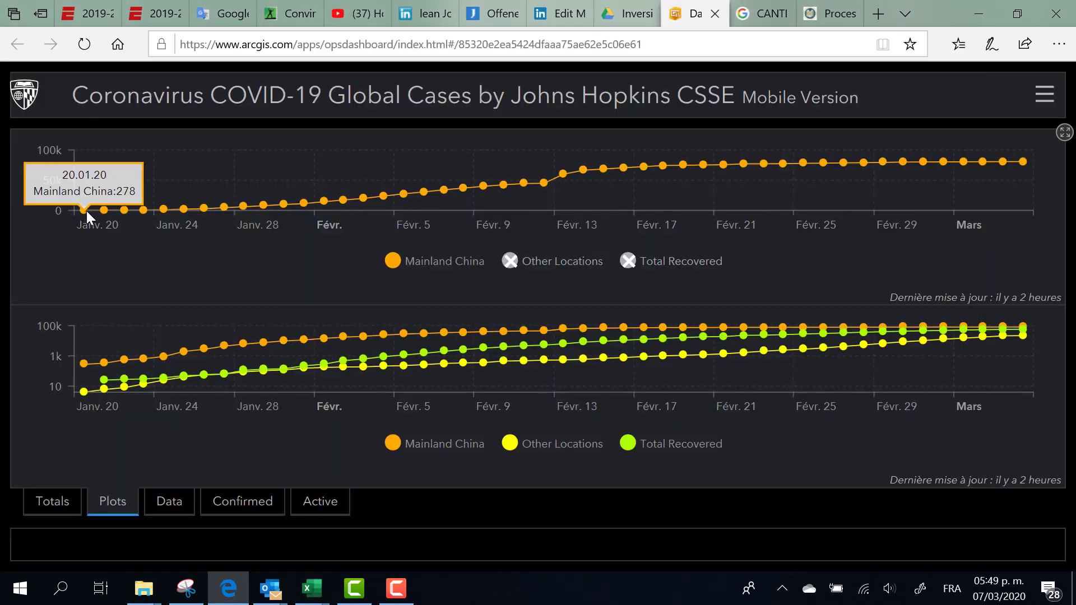
{"action": "key", "text": "alt+Tab"}
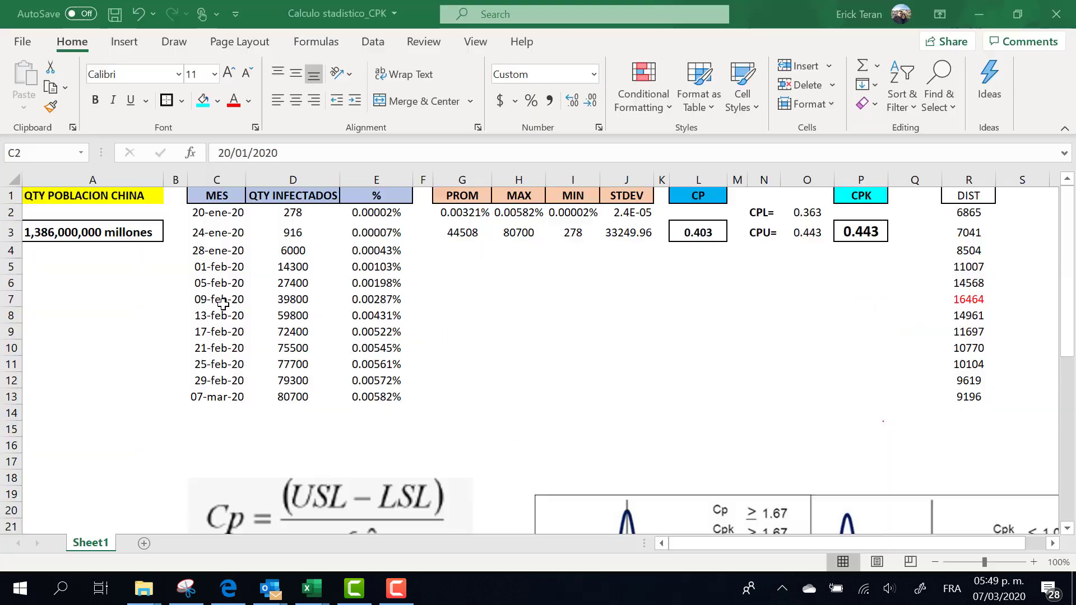
{"action": "left_click", "coordinate": [281, 212]}
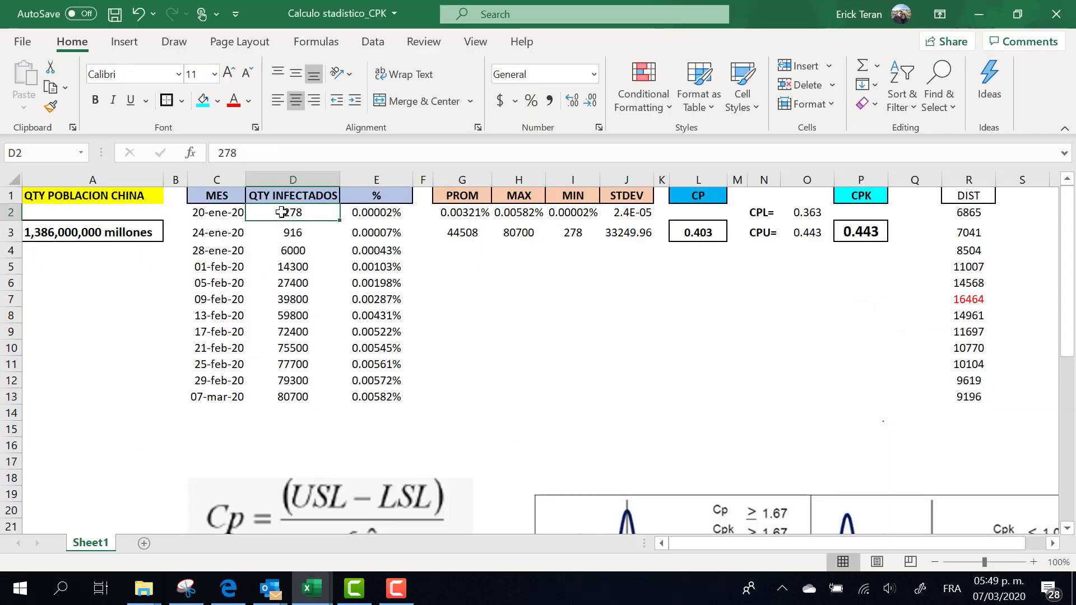
Check the dashboard's 24 January Mainland China count against the worksheet, and review the infected quantities in D3:D13.
{"action": "left_click", "coordinate": [219, 233]}
{"action": "key", "text": "alt+Tab"}
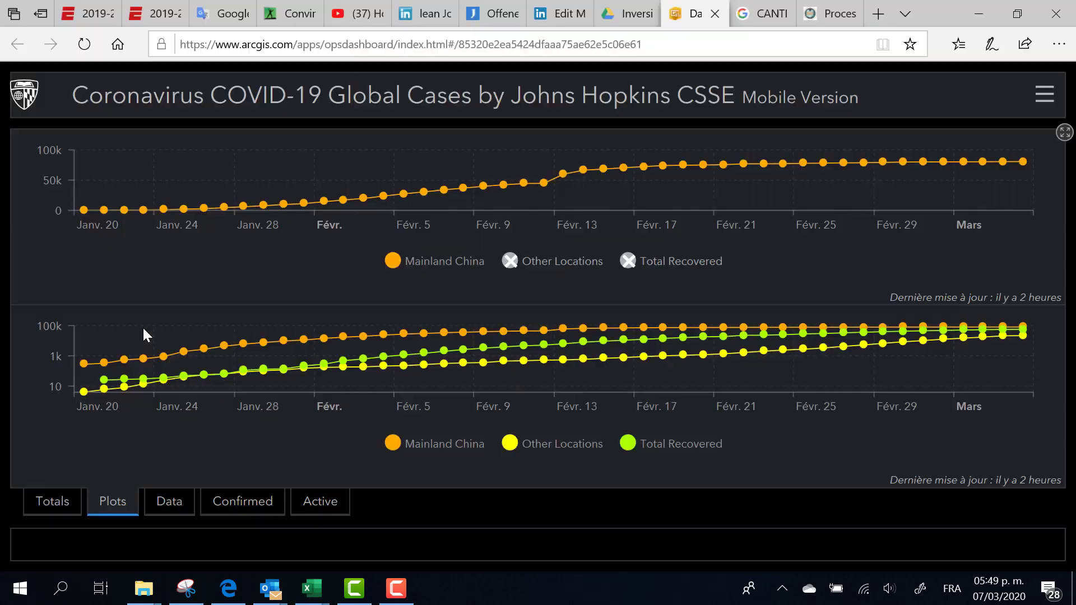
{"action": "mouse_move", "coordinate": [121, 212]}
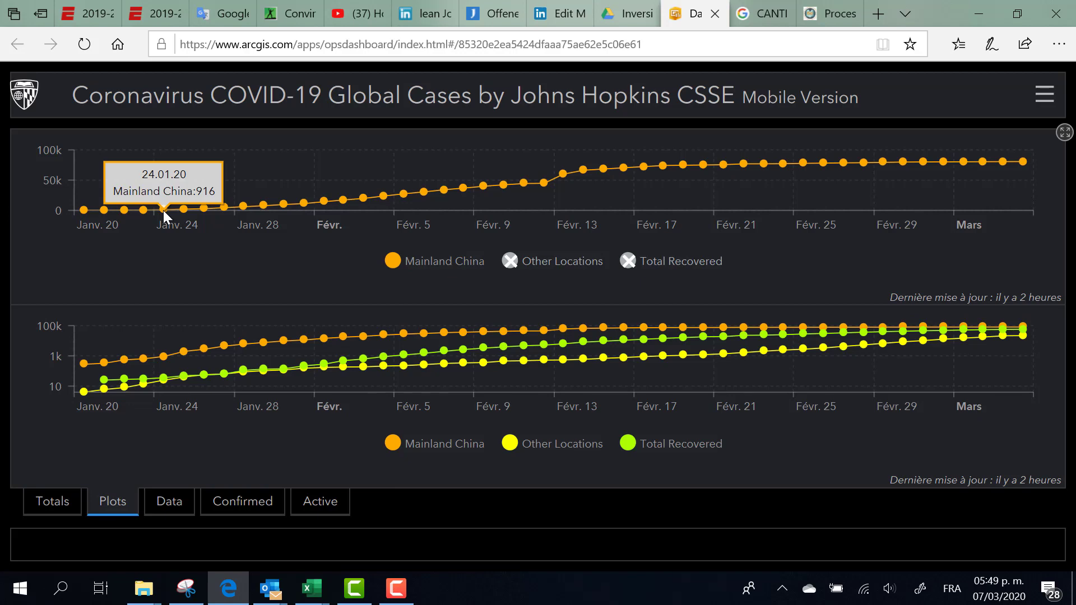
{"action": "key", "text": "alt+Tab"}
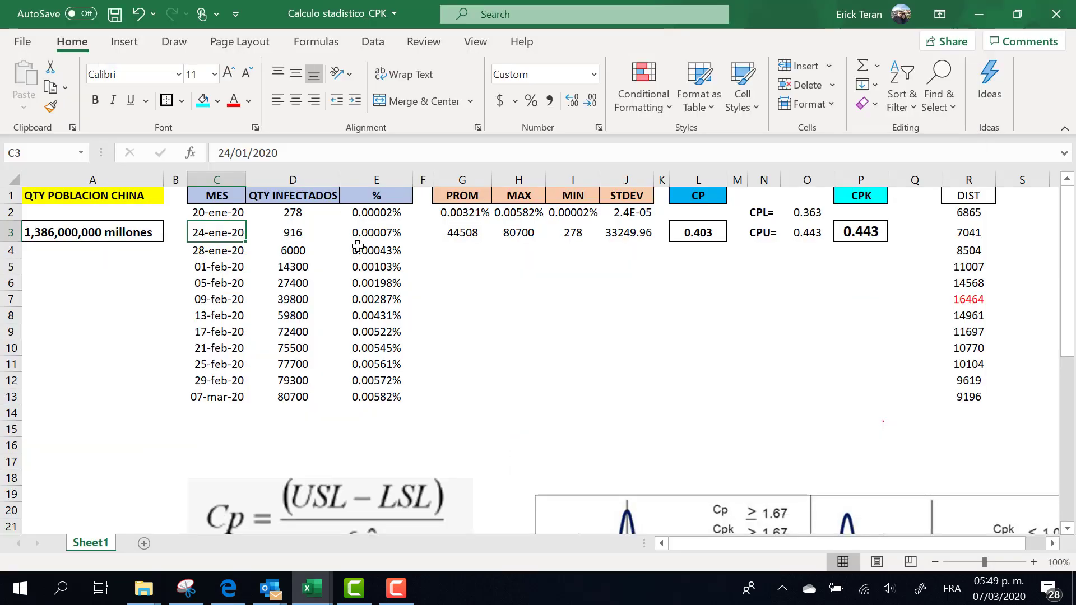
{"action": "left_click", "coordinate": [297, 231]}
{"action": "left_click_drag", "start_coordinate": [297, 231], "coordinate": [293, 397]}
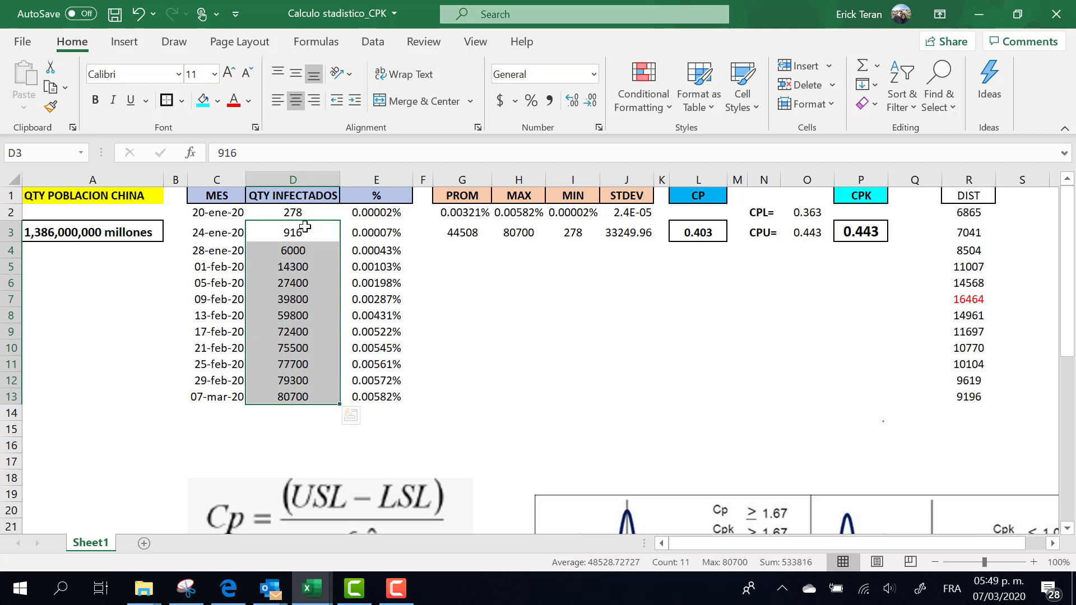
Review the China population figure in A3, the percentage formula in E2, and the infection percentages through the 7 March record.
{"action": "left_click", "coordinate": [87, 232]}
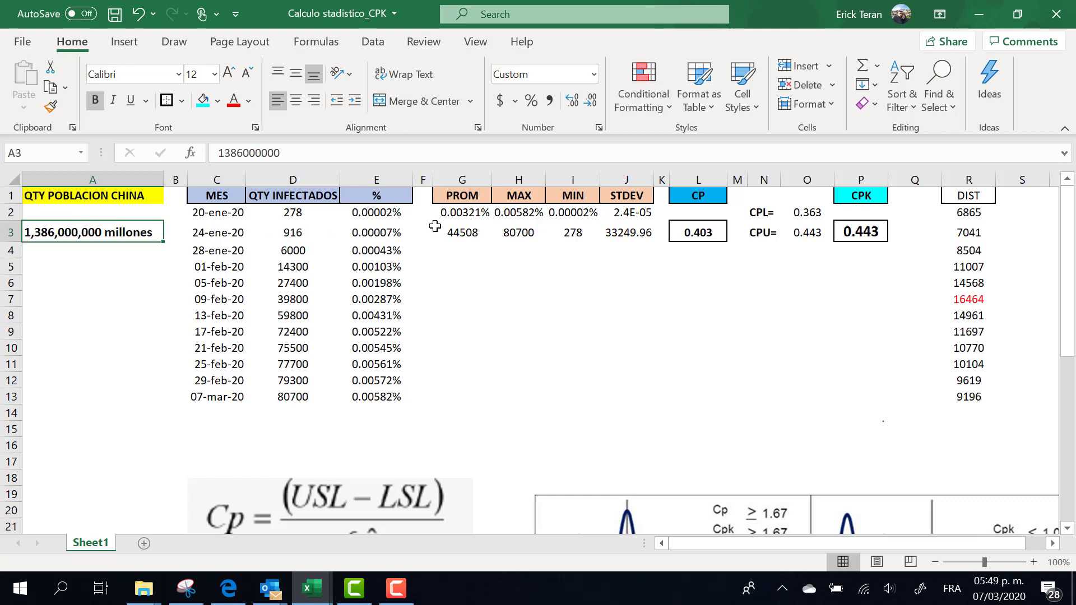
{"action": "double_click", "coordinate": [371, 213]}
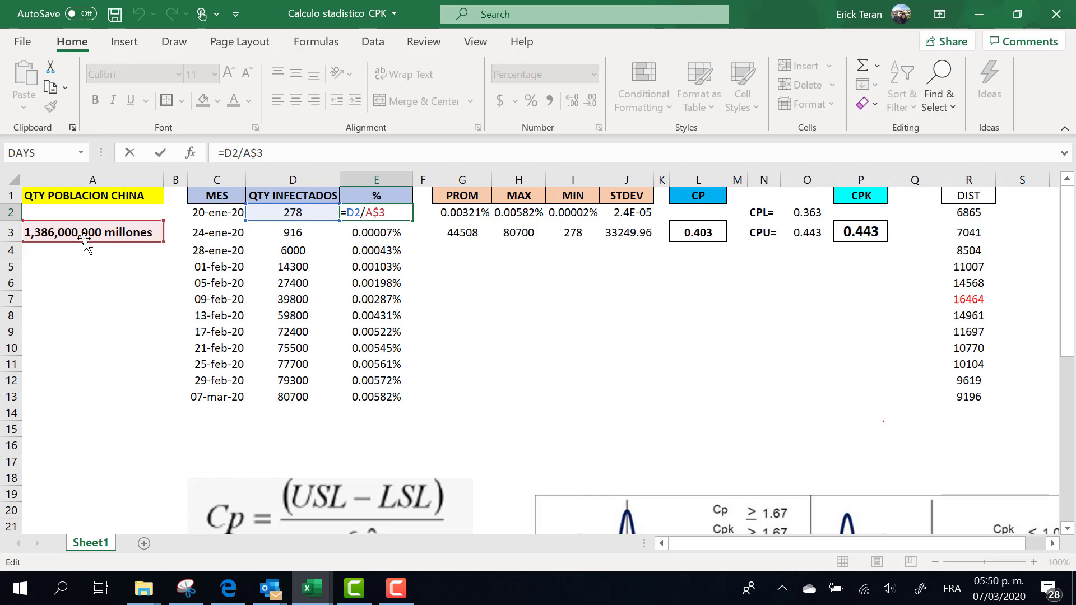
{"action": "key", "text": "Return"}
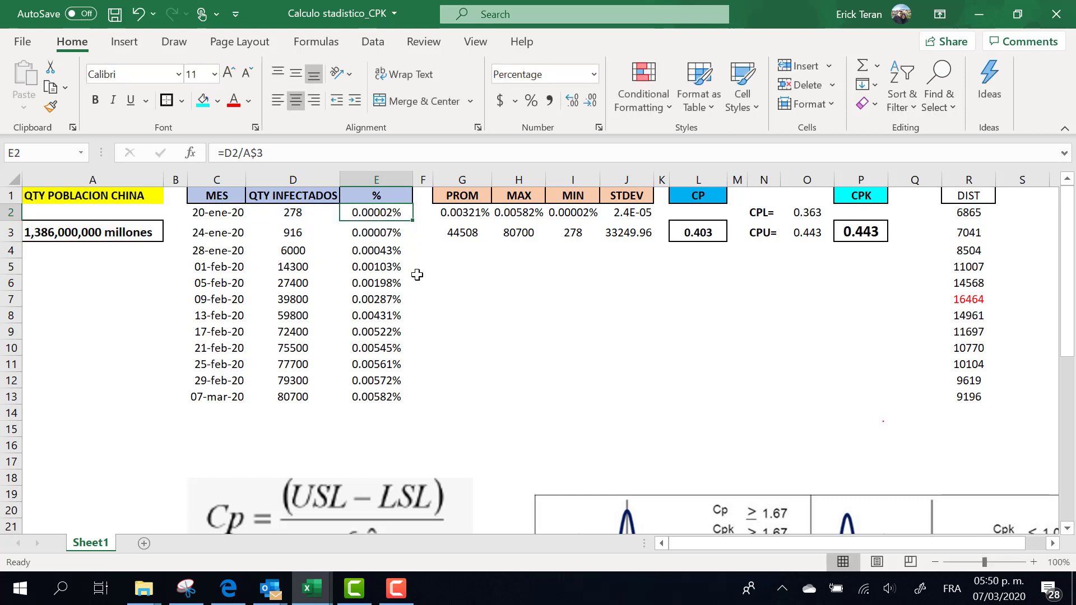
{"action": "left_click", "coordinate": [474, 276]}
{"action": "left_click_drag", "start_coordinate": [389, 212], "coordinate": [396, 396]}
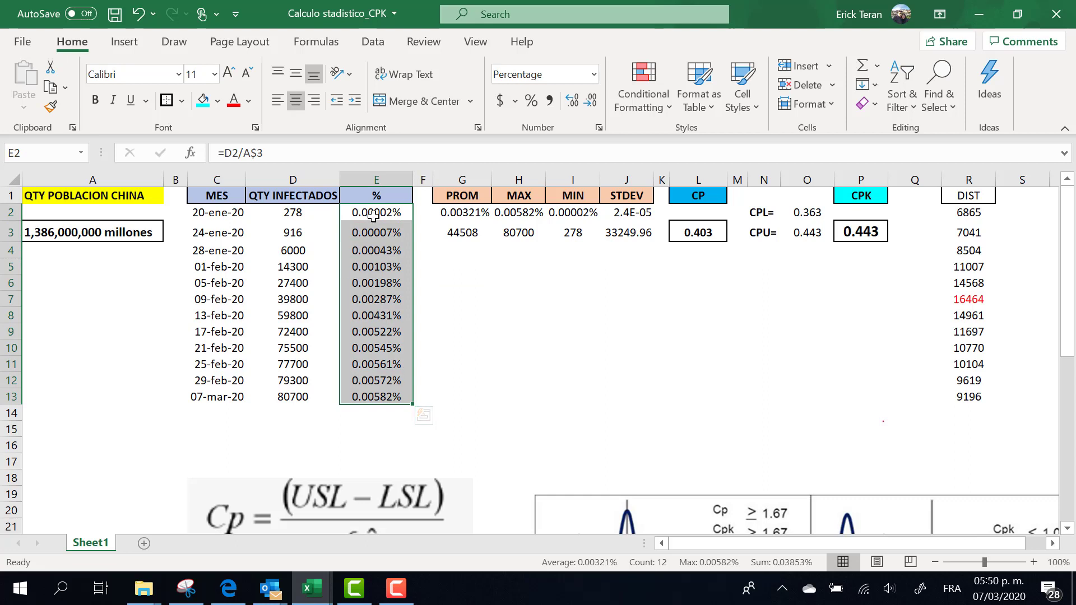
{"action": "left_click", "coordinate": [393, 214]}
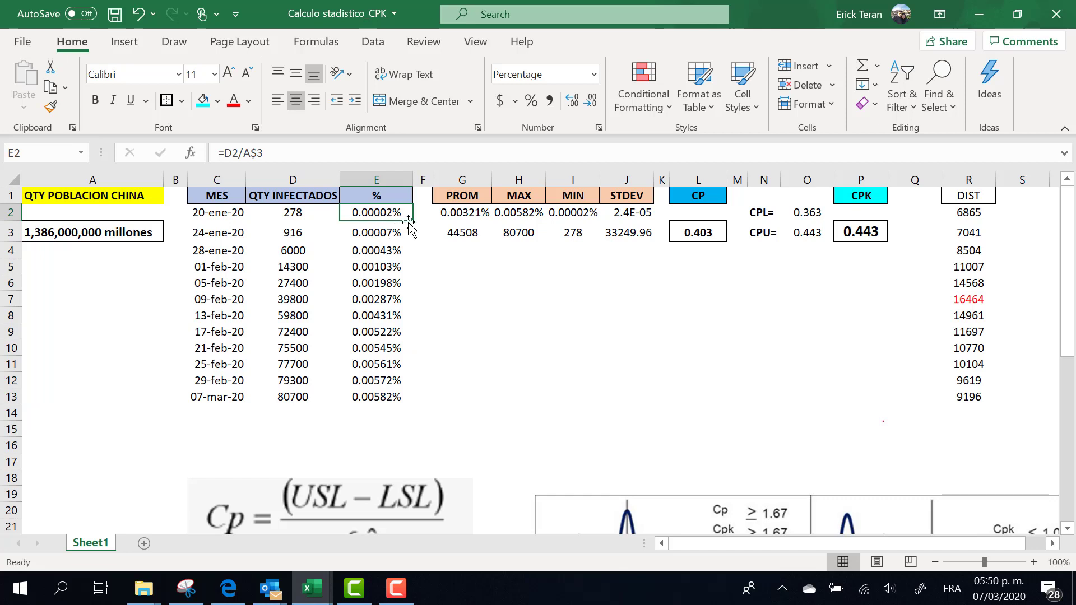
{"action": "left_click_drag", "start_coordinate": [391, 234], "coordinate": [389, 379]}
{"action": "left_click", "coordinate": [200, 397]}
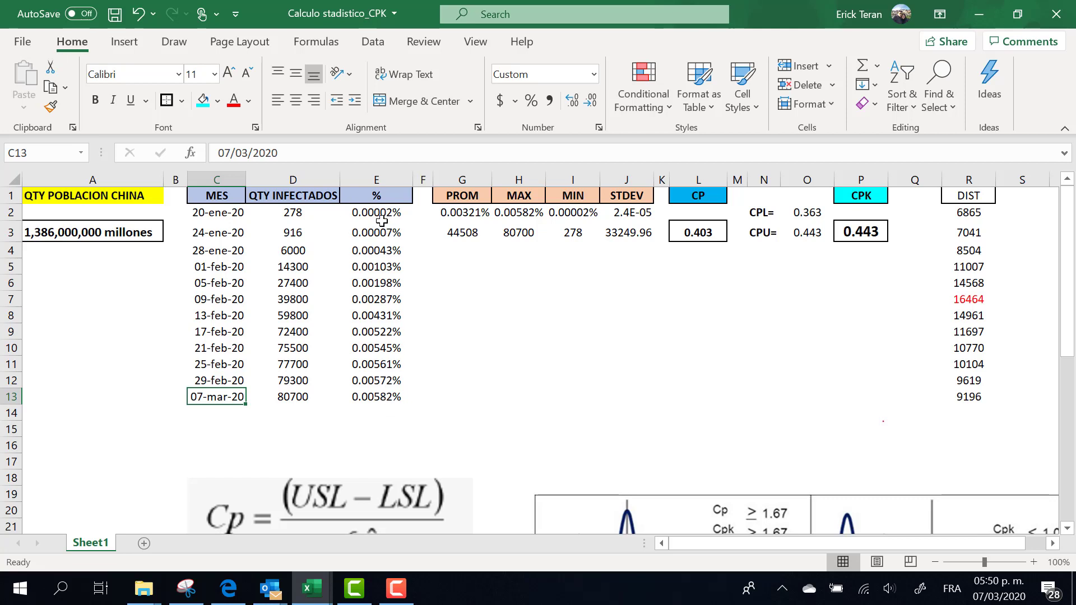
Inspect the PROM formulas in G2 and G3 that average the percentage and infected-quantity columns.
{"action": "left_click", "coordinate": [1053, 544]}
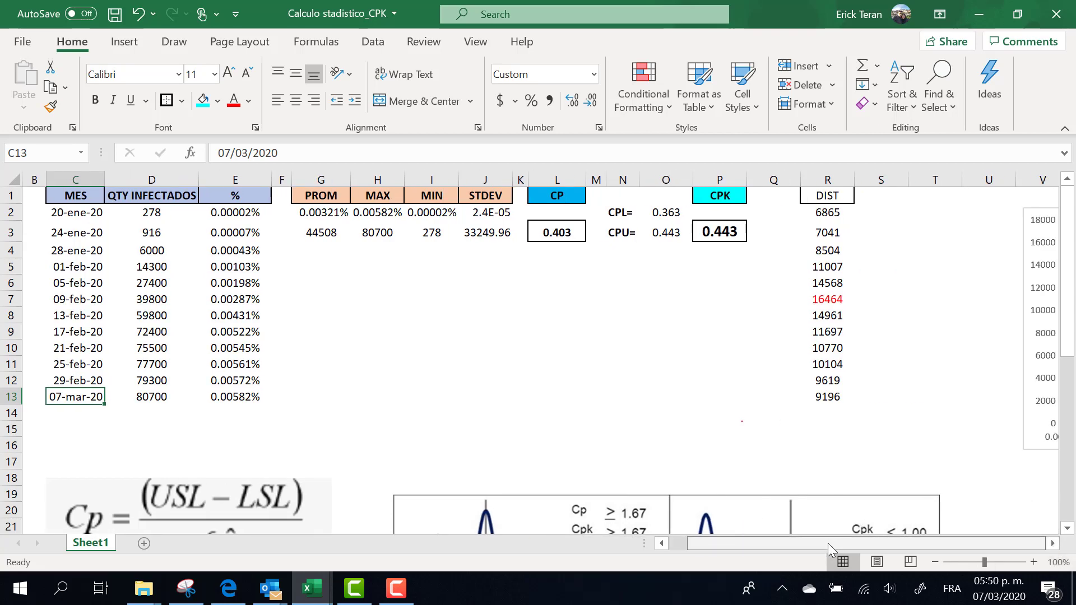
{"action": "left_click_drag", "start_coordinate": [828, 543], "coordinate": [788, 547]}
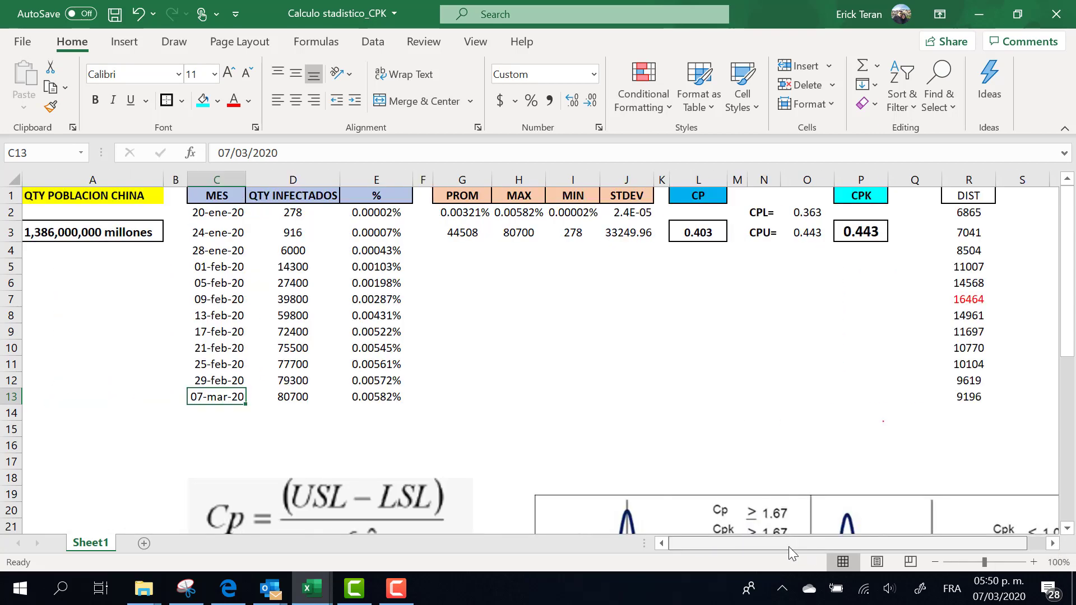
{"action": "left_click", "coordinate": [466, 210]}
{"action": "double_click", "coordinate": [466, 212]}
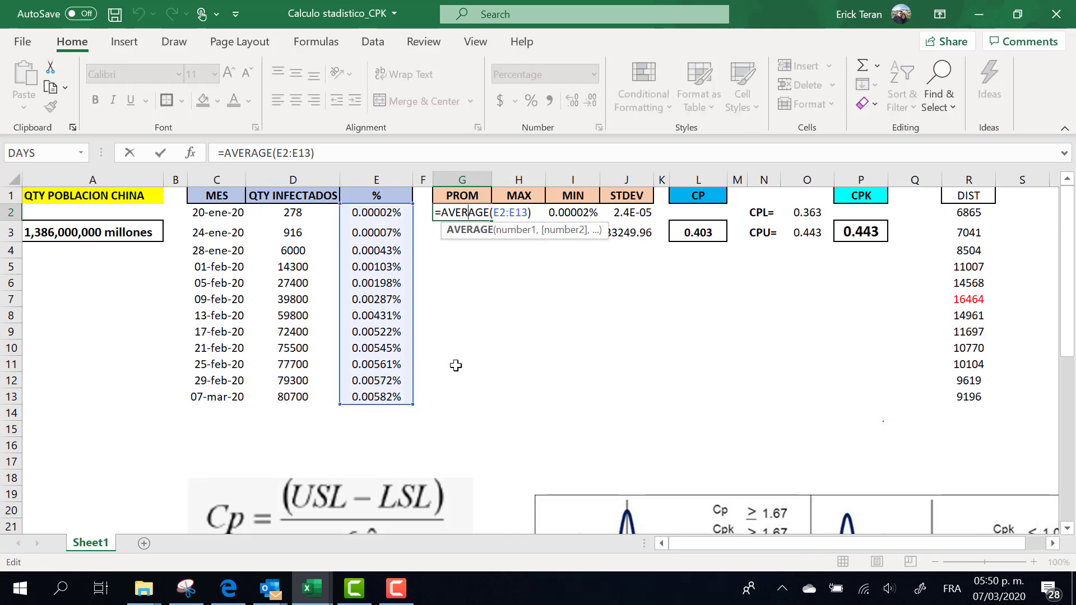
{"action": "key", "text": "Escape"}
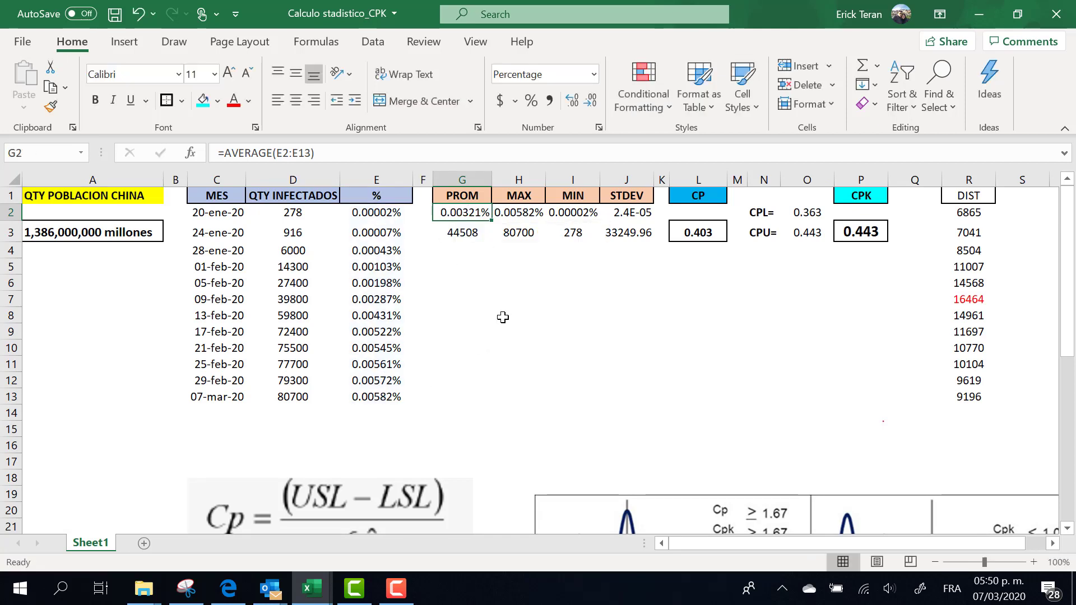
{"action": "double_click", "coordinate": [474, 227]}
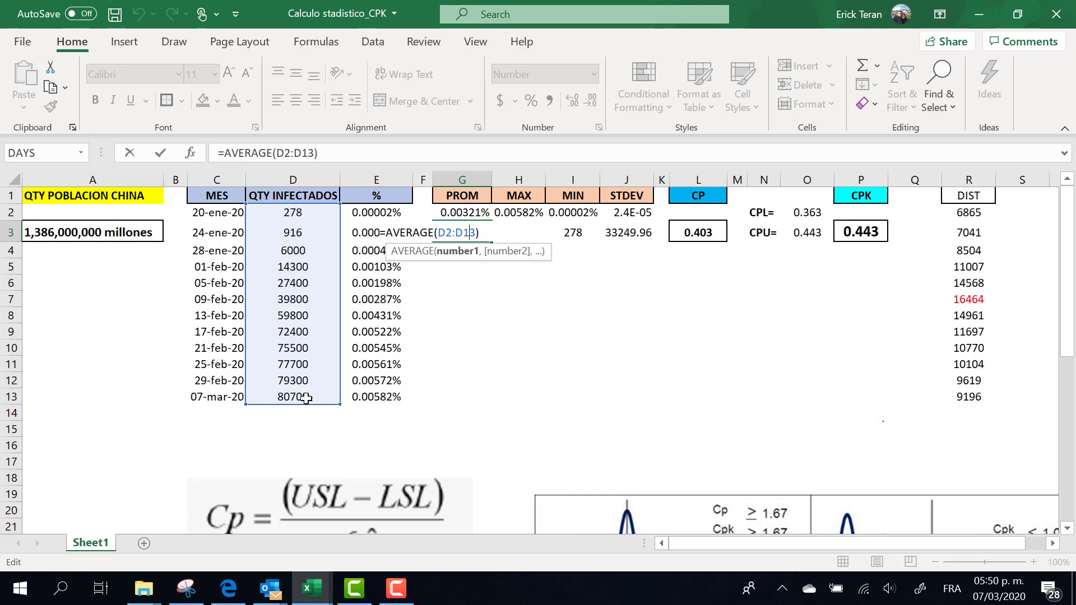
{"action": "key", "text": "ctrl+Return"}
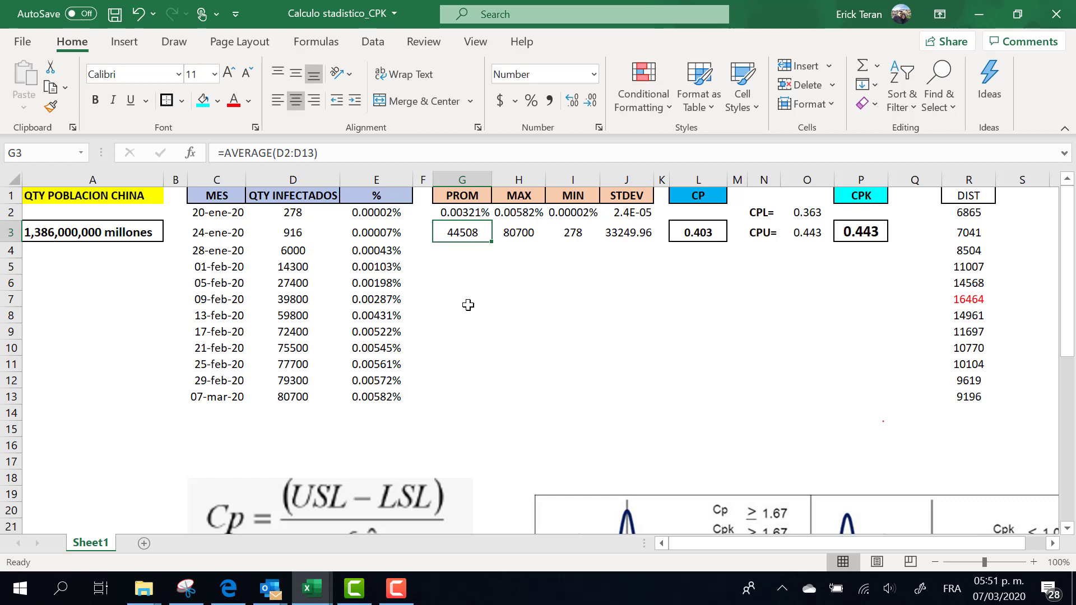
Inspect the maximum formulas in H2 and H3 and the minimum formula in I2.
{"action": "double_click", "coordinate": [521, 210]}
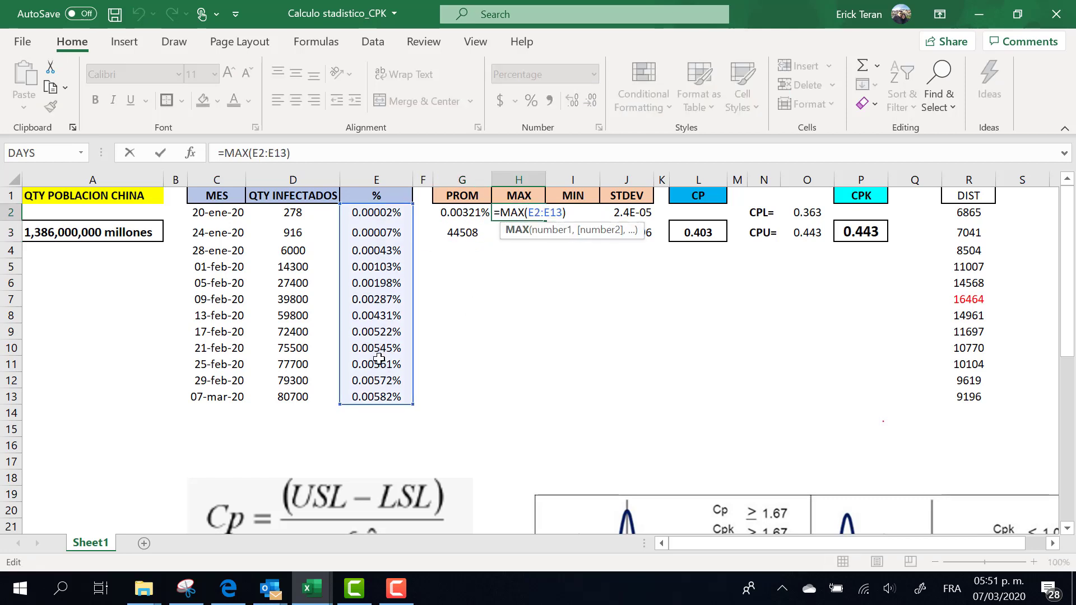
{"action": "key", "text": "Escape"}
{"action": "double_click", "coordinate": [520, 233]}
{"action": "key", "text": "Escape"}
{"action": "double_click", "coordinate": [573, 212]}
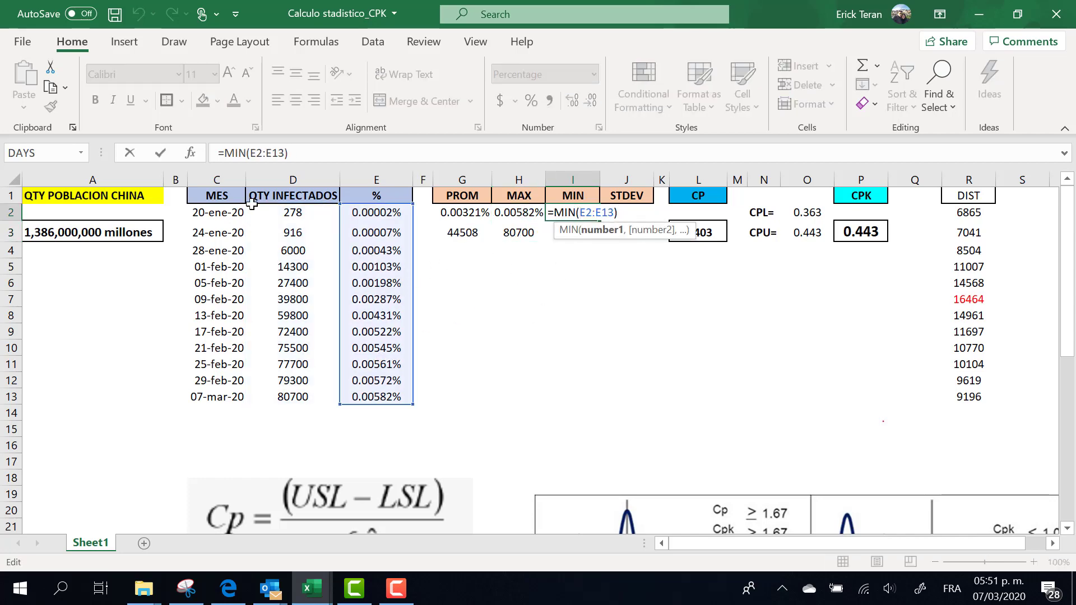
{"action": "key", "text": "Return"}
Inspect the standard deviation formulas in J2 and J3, and review the statistics columns G through J.
{"action": "double_click", "coordinate": [635, 212]}
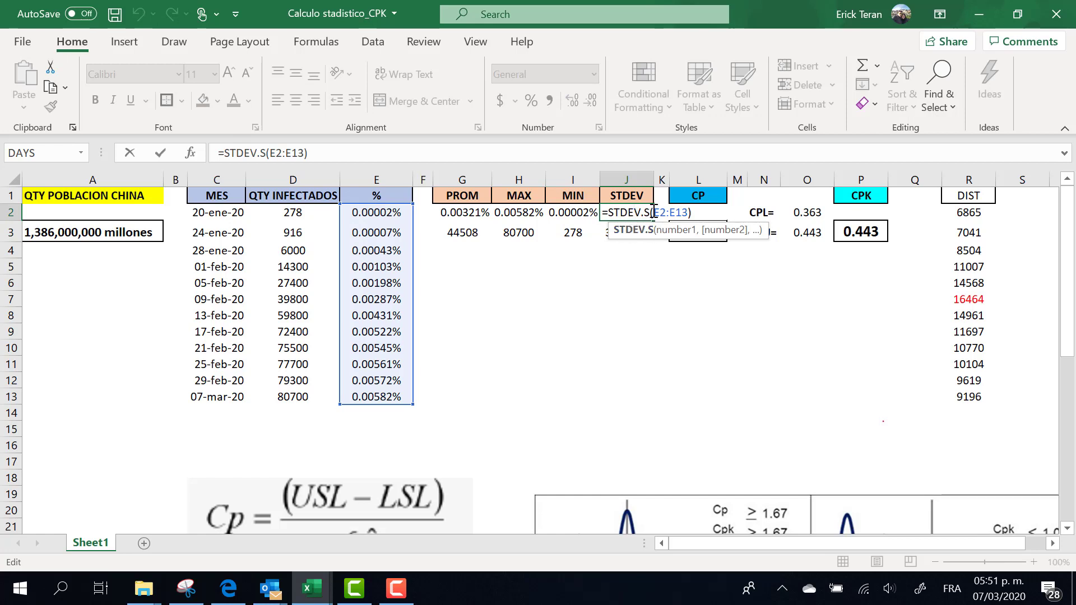
{"action": "key", "text": "Return"}
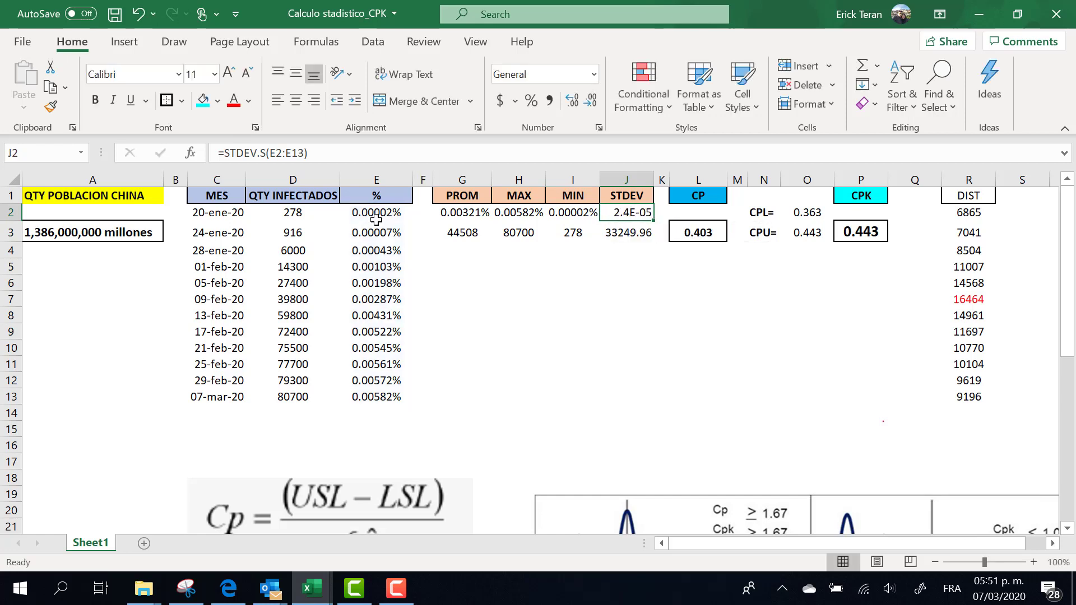
{"action": "double_click", "coordinate": [634, 232]}
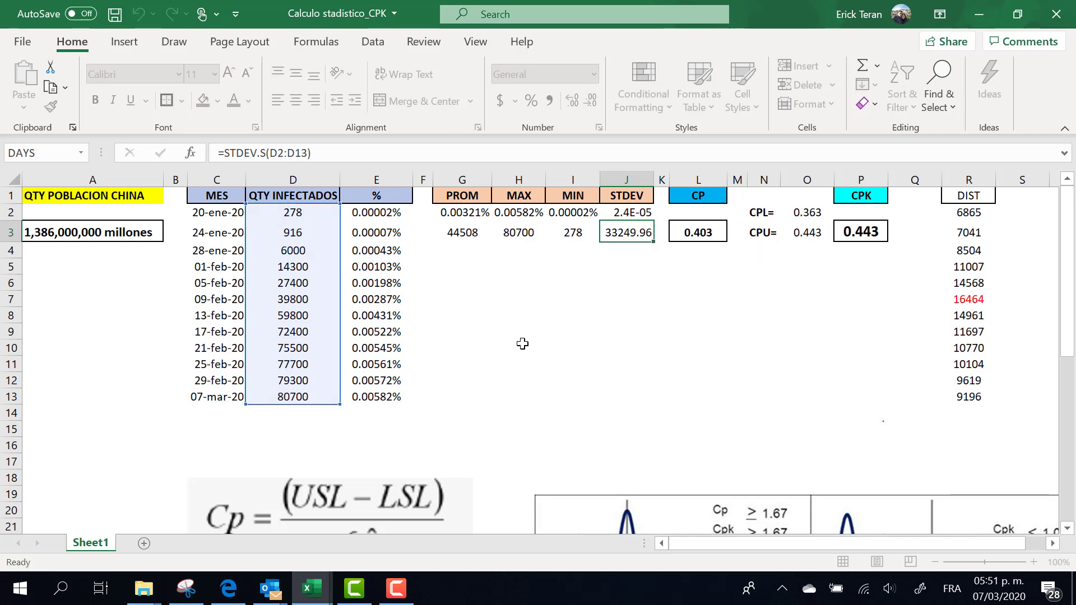
{"action": "key", "text": "ctrl+Return"}
{"action": "left_click_drag", "start_coordinate": [462, 179], "coordinate": [627, 179]}
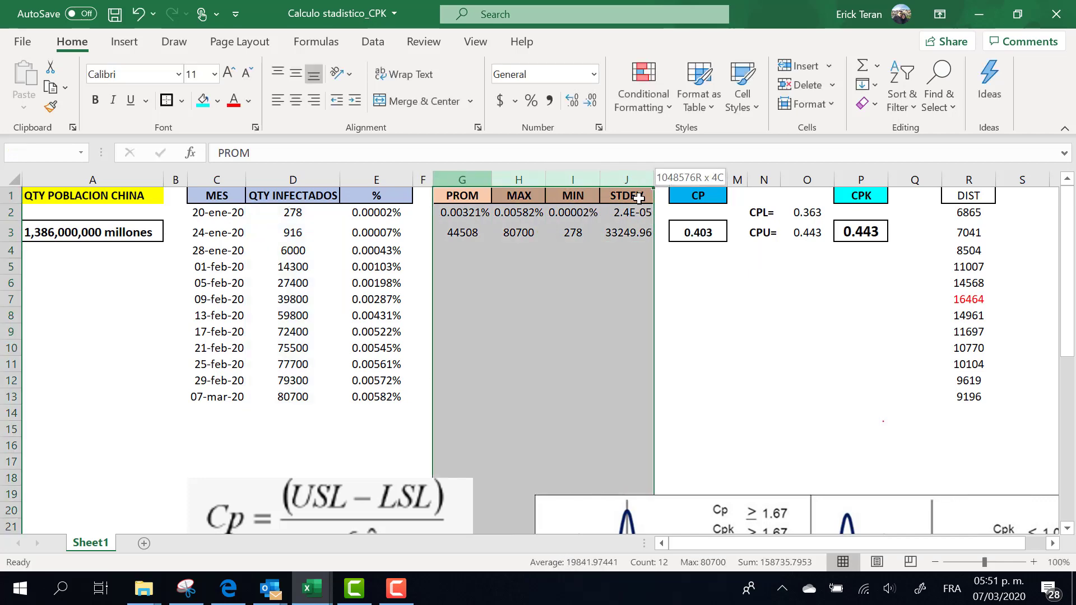
{"action": "left_click", "coordinate": [698, 348]}
Compare the pictured Cp equation with the CP formula in L3, which uses the maximum, minimum and standard deviation in row 2.
{"action": "left_click_drag", "start_coordinate": [909, 543], "coordinate": [928, 543]}
{"action": "left_click_drag", "start_coordinate": [786, 543], "coordinate": [755, 546]}
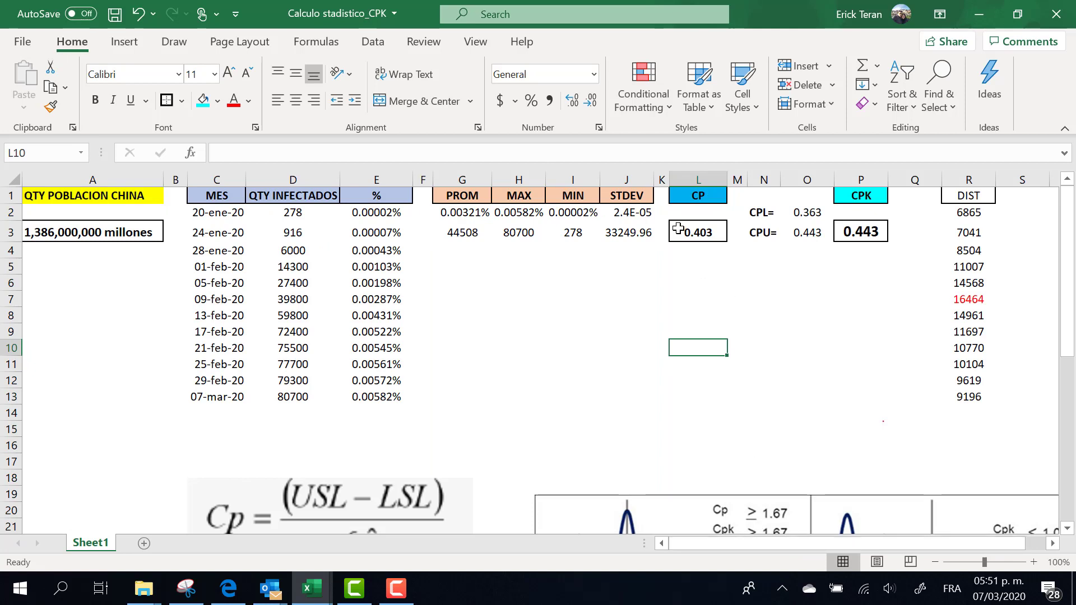
{"action": "scroll", "coordinate": [431, 483], "scroll_direction": "down", "scroll_amount": 1}
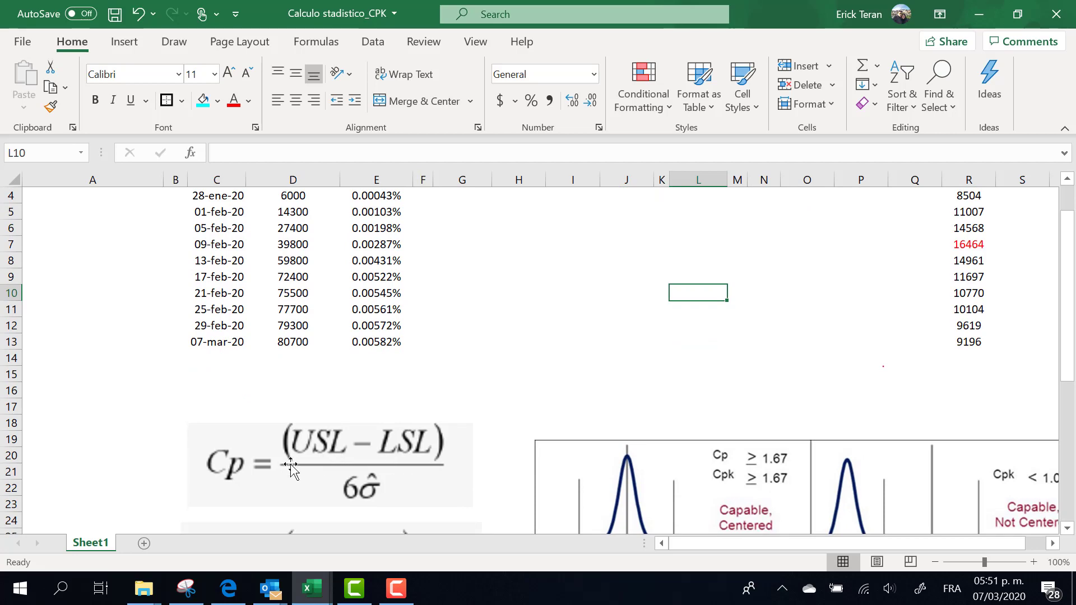
{"action": "scroll", "coordinate": [291, 465], "scroll_direction": "down", "scroll_amount": 1}
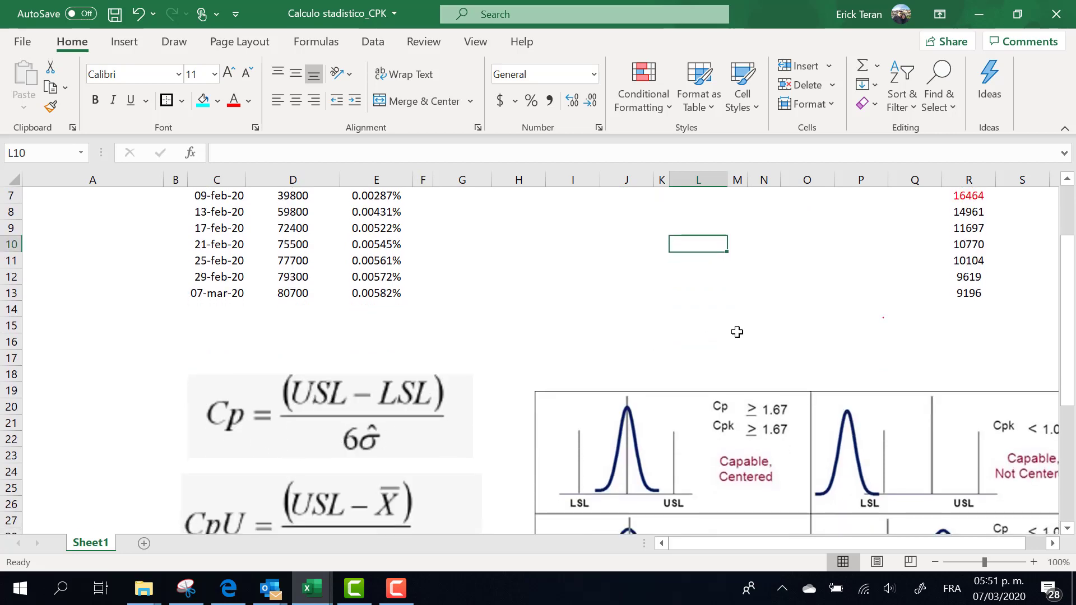
{"action": "scroll", "coordinate": [729, 331], "scroll_direction": "up", "scroll_amount": 2}
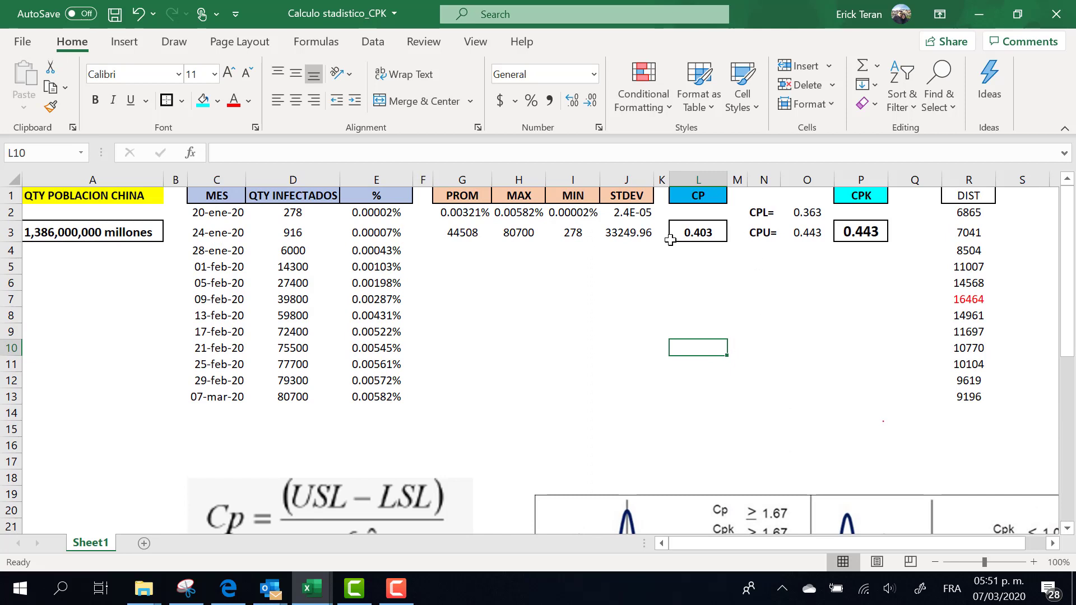
{"action": "double_click", "coordinate": [700, 234]}
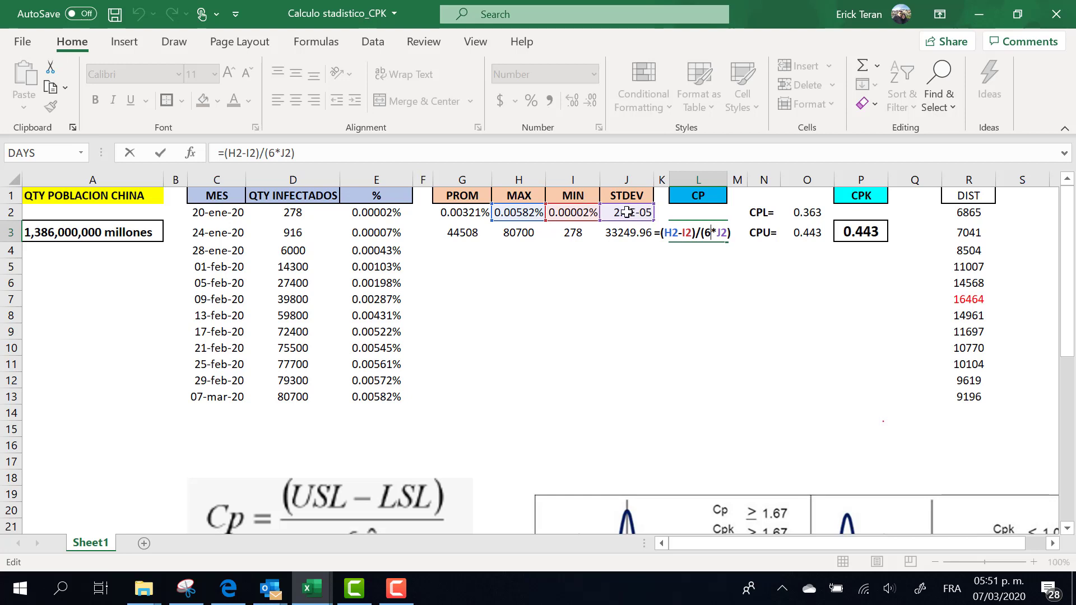
{"action": "key", "text": "ctrl+Return"}
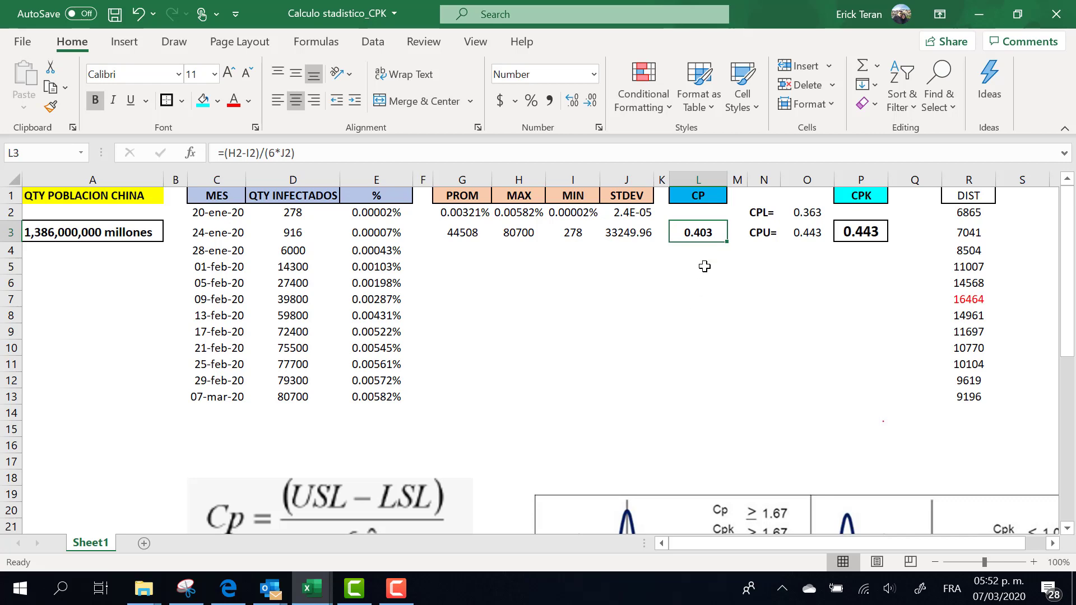
Review the four capability curve diagrams and their Cp and Cpk thresholds against the CP and CPK cells.
{"action": "scroll", "coordinate": [725, 527], "scroll_direction": "down", "scroll_amount": 5}
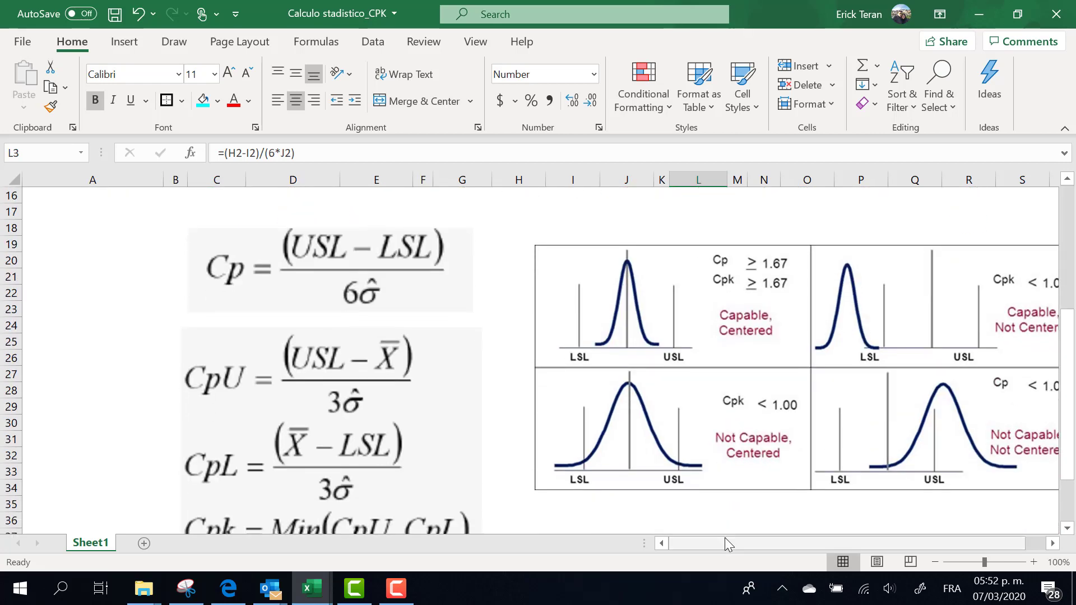
{"action": "left_click_drag", "start_coordinate": [724, 543], "coordinate": [755, 544]}
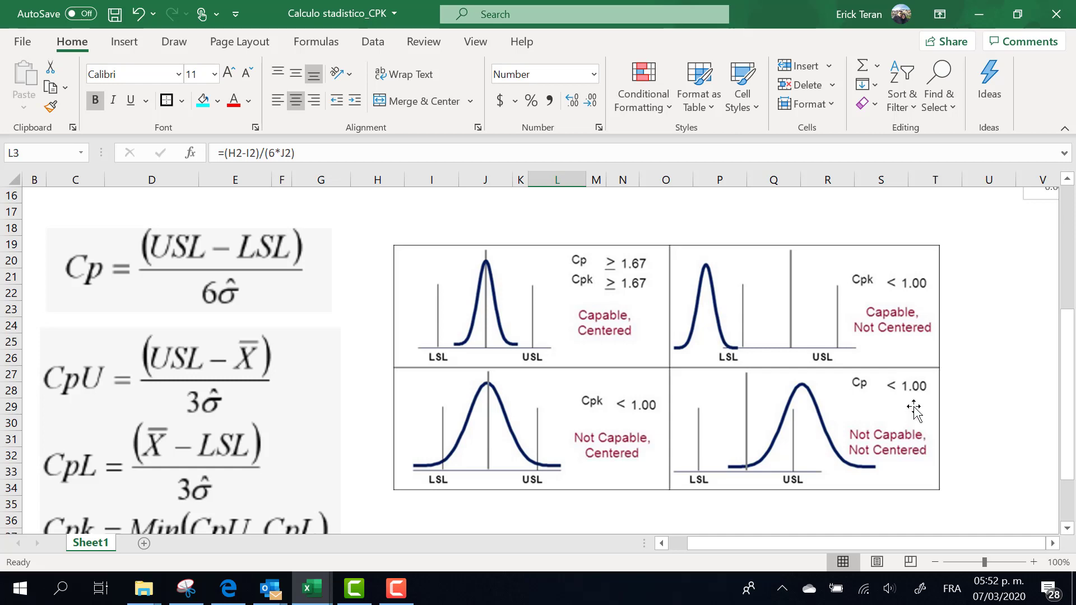
{"action": "scroll", "coordinate": [649, 322], "scroll_direction": "up", "scroll_amount": 5}
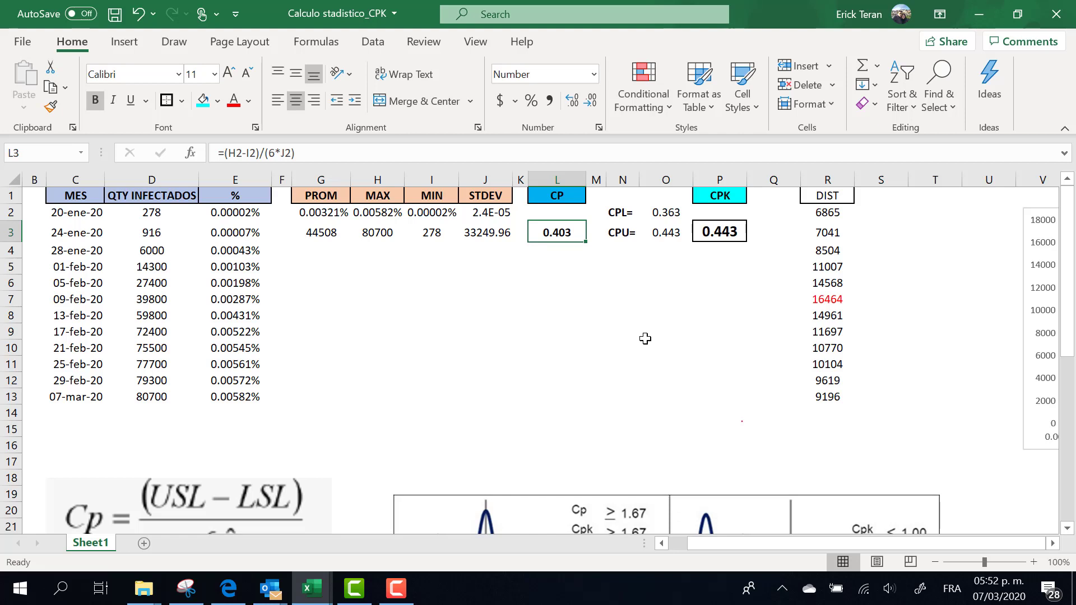
{"action": "left_click", "coordinate": [1053, 543]}
{"action": "left_click", "coordinate": [1053, 543]}
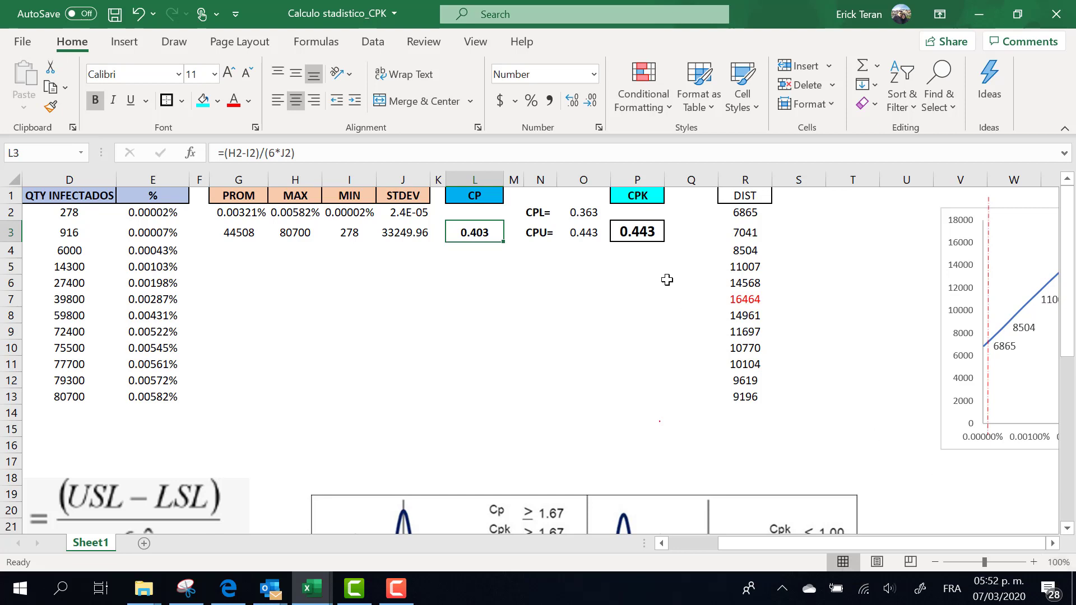
Select the CPK heading in P1 and review the pictured CpU, CpL and Cpk equations below the data.
{"action": "left_click", "coordinate": [645, 195]}
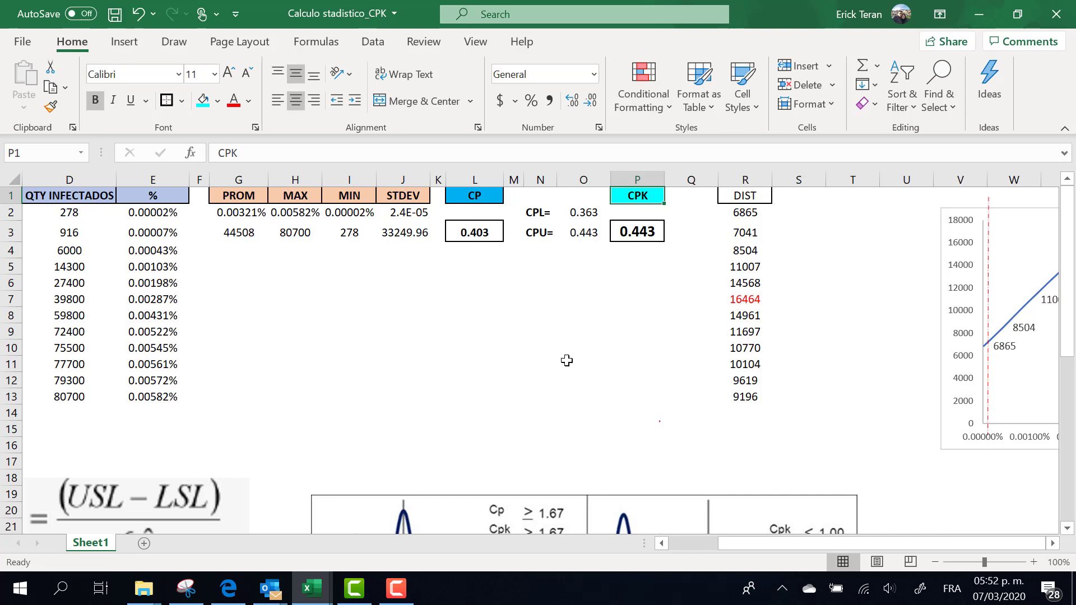
{"action": "left_click_drag", "start_coordinate": [790, 546], "coordinate": [723, 543]}
{"action": "scroll", "coordinate": [600, 390], "scroll_direction": "down", "scroll_amount": 3}
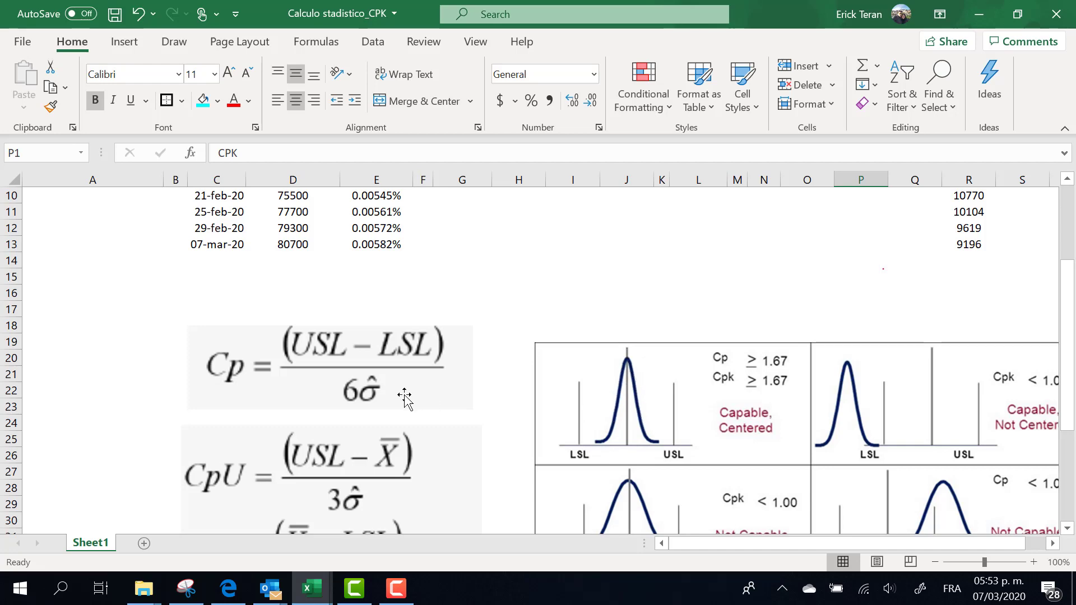
{"action": "scroll", "coordinate": [395, 406], "scroll_direction": "down", "scroll_amount": 3}
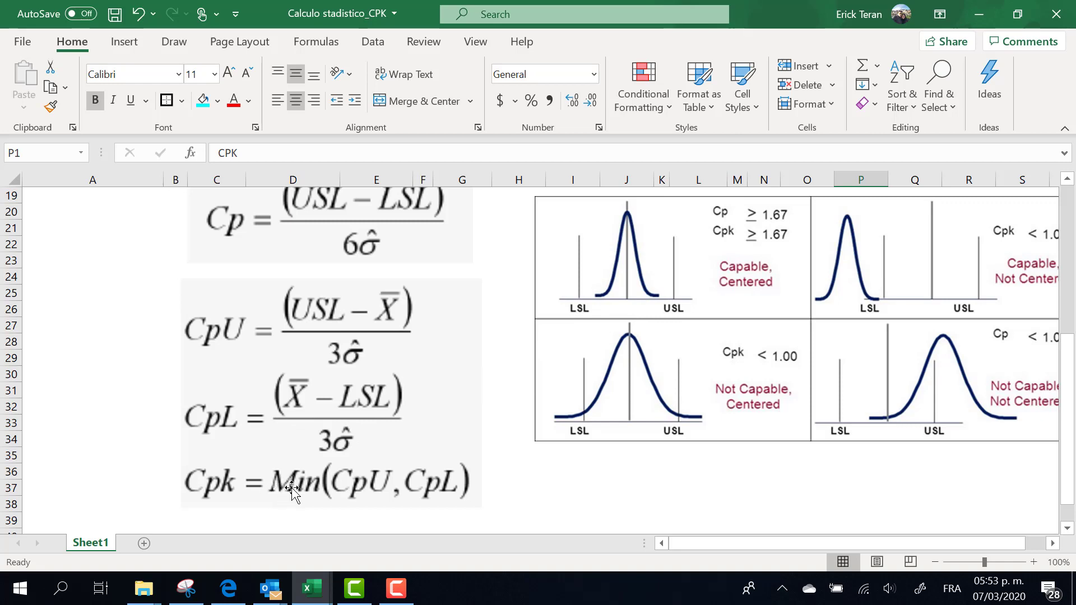
{"action": "scroll", "coordinate": [531, 420], "scroll_direction": "up", "scroll_amount": 5}
{"action": "scroll", "coordinate": [531, 420], "scroll_direction": "up", "scroll_amount": 1}
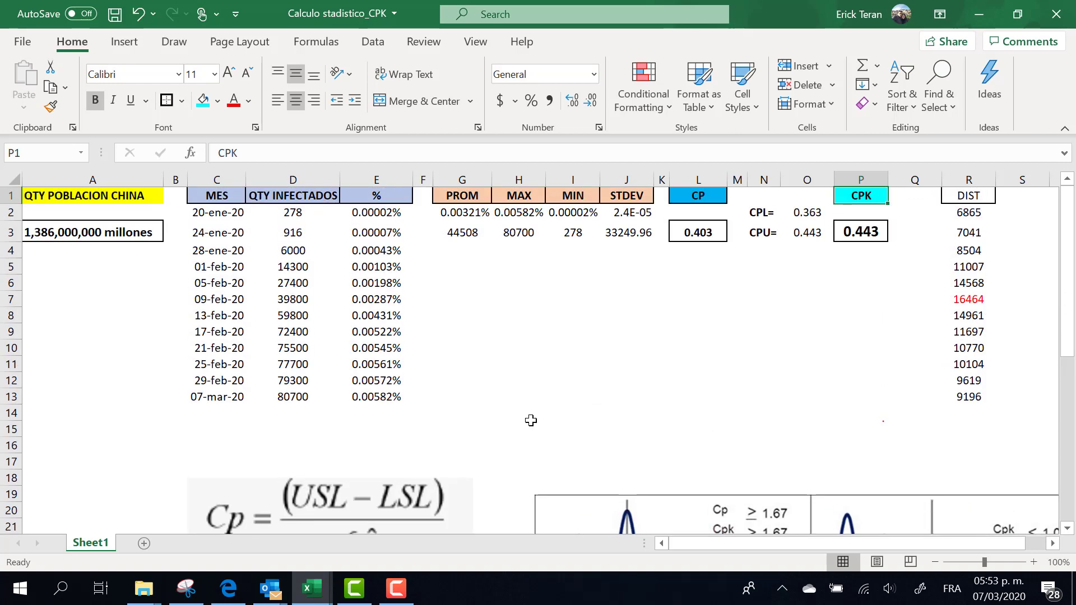
Inspect the CPL formula in O2 and the CPU formula in O3 without changing them.
{"action": "left_click", "coordinate": [1051, 542]}
{"action": "left_click", "coordinate": [1051, 542]}
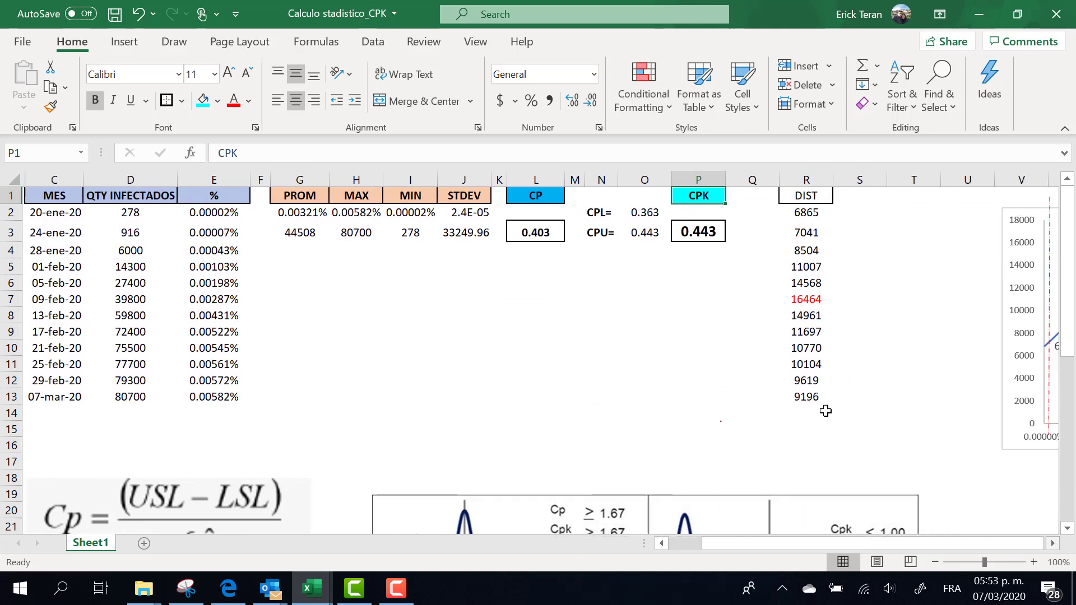
{"action": "double_click", "coordinate": [648, 217]}
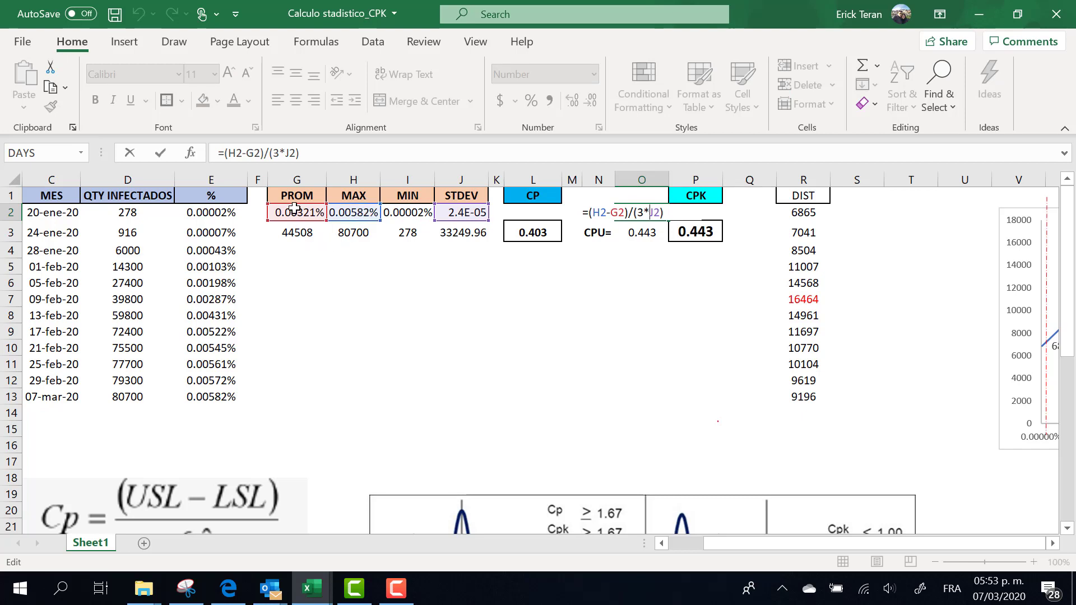
{"action": "key", "text": "Return"}
{"action": "left_click", "coordinate": [645, 214]}
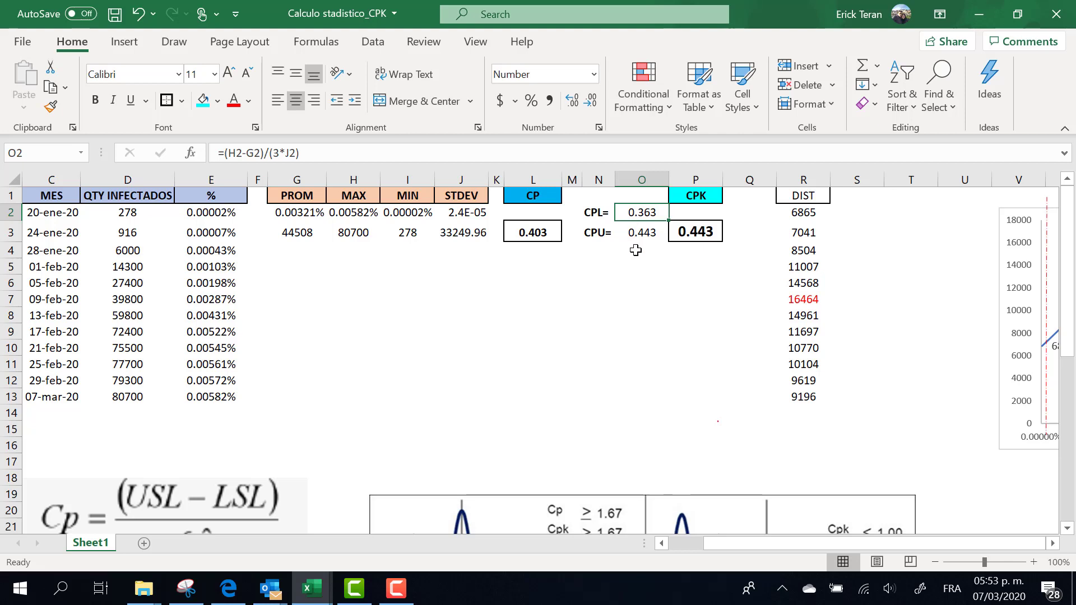
{"action": "double_click", "coordinate": [637, 231]}
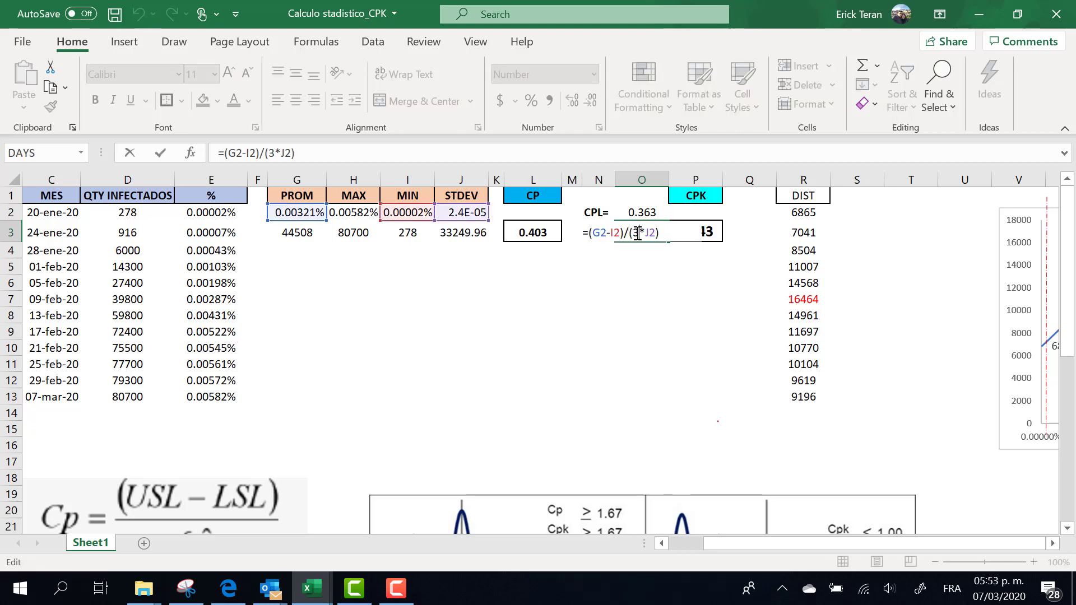
{"action": "key", "text": "Escape"}
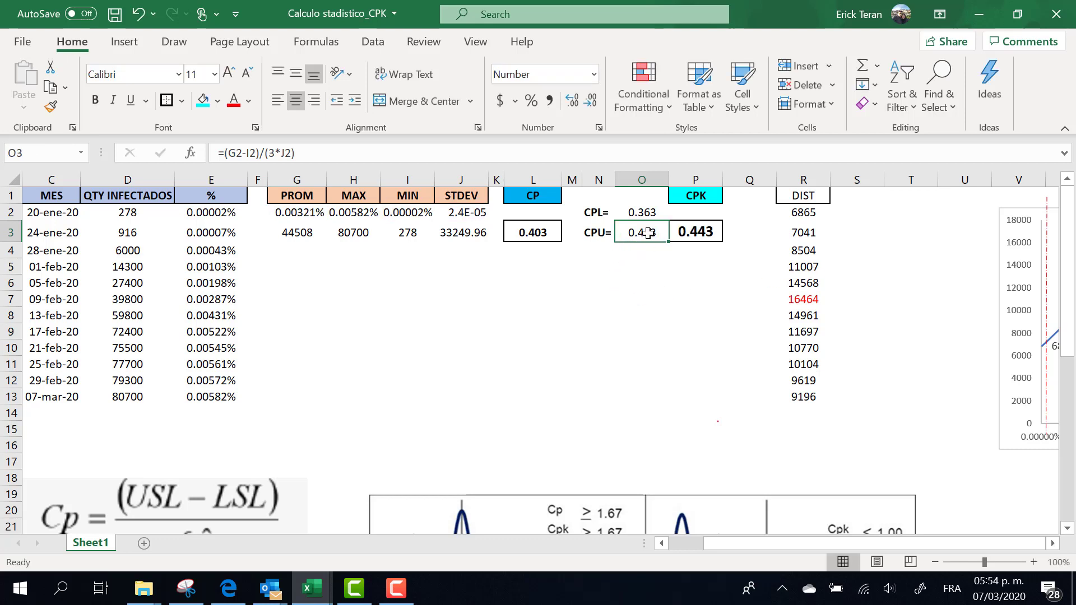
Correct the CPL formula in O2 to =(G2-I2)/(3*J2) by reassigning its cell references to the average and minimum.
{"action": "left_click", "coordinate": [638, 213]}
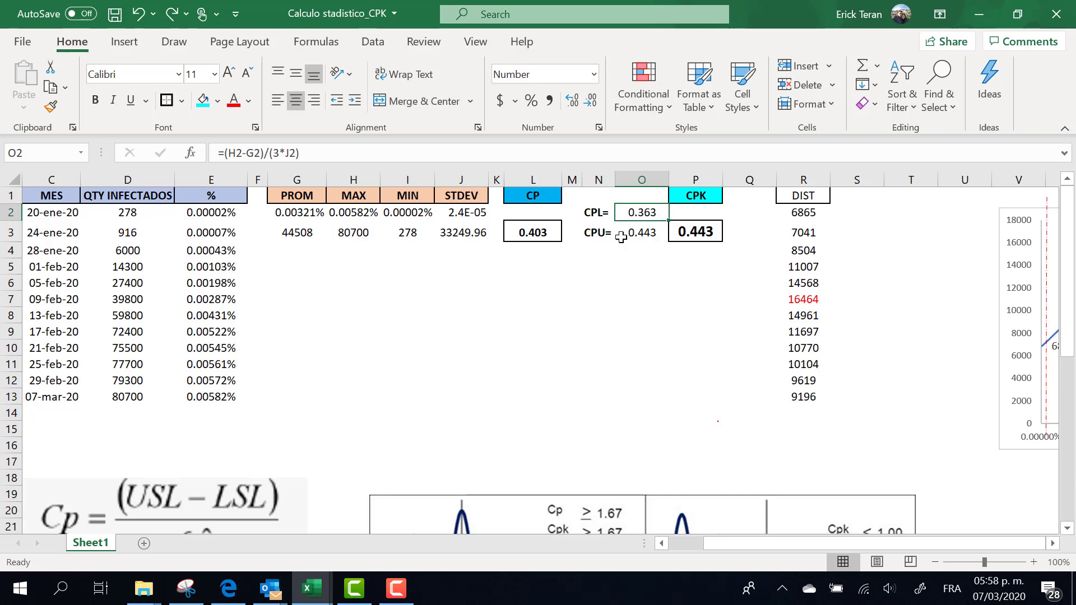
{"action": "double_click", "coordinate": [637, 211]}
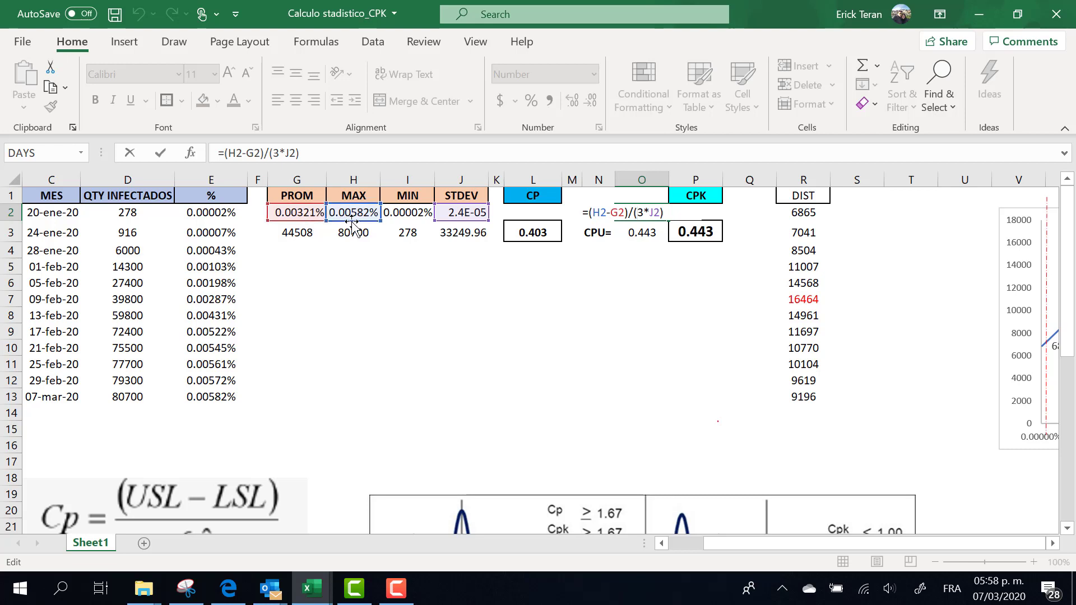
{"action": "left_click_drag", "start_coordinate": [353, 220], "coordinate": [404, 286]}
{"action": "mouse_move", "coordinate": [314, 222]}
{"action": "left_mouse_down"}
{"action": "mouse_move", "coordinate": [336, 268]}
{"action": "mouse_move", "coordinate": [367, 296]}
{"action": "mouse_move", "coordinate": [381, 263]}
{"action": "mouse_move", "coordinate": [363, 240]}
{"action": "mouse_move", "coordinate": [319, 223]}
{"action": "mouse_move", "coordinate": [318, 208]}
{"action": "left_mouse_up"}
{"action": "left_click_drag", "start_coordinate": [302, 288], "coordinate": [412, 218]}
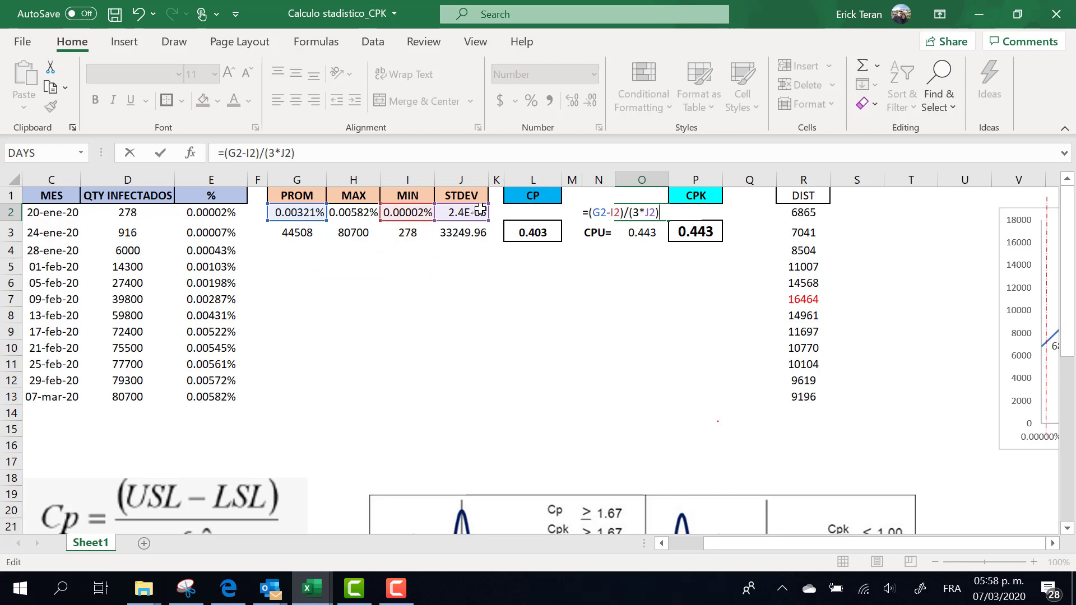
{"action": "left_click", "coordinate": [646, 244]}
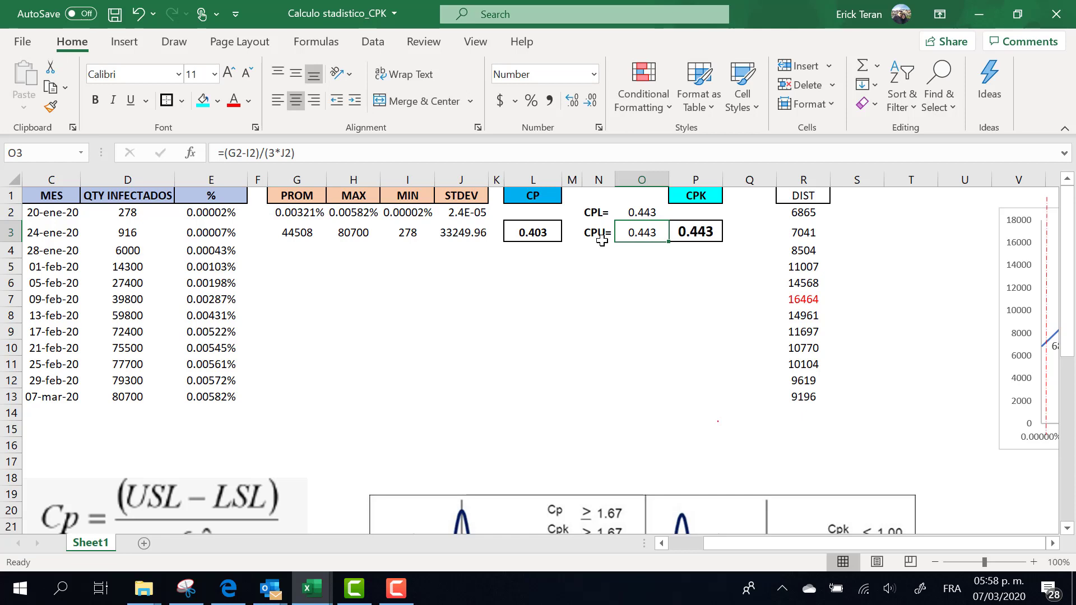
Correct the CPU formula in O3 to =(H2-G2)/(3*J2) by reassigning its cell references to the maximum and average.
{"action": "double_click", "coordinate": [638, 235]}
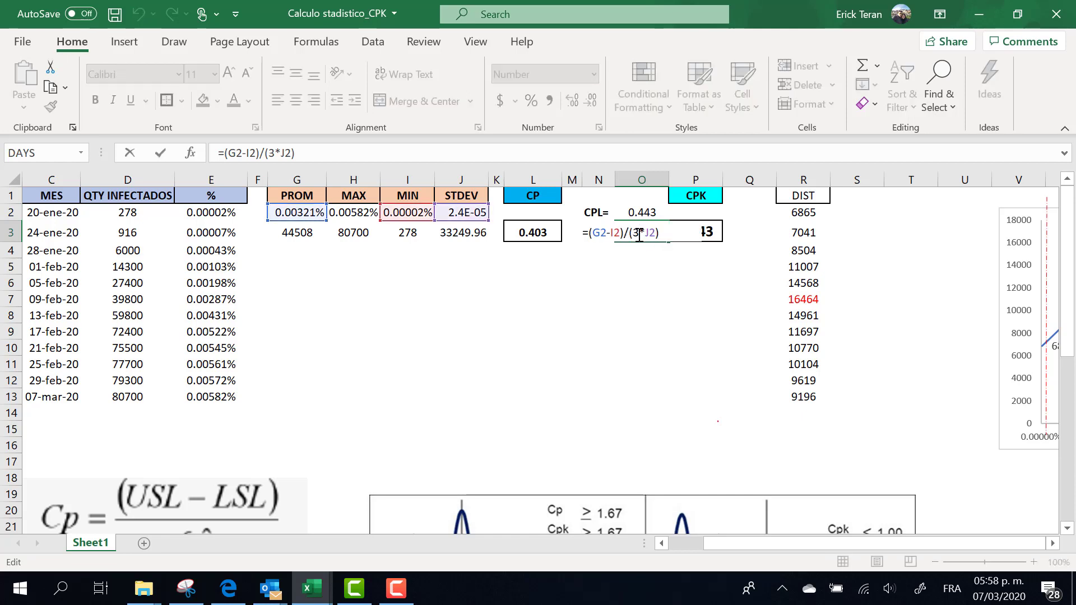
{"action": "left_click_drag", "start_coordinate": [322, 221], "coordinate": [322, 270]}
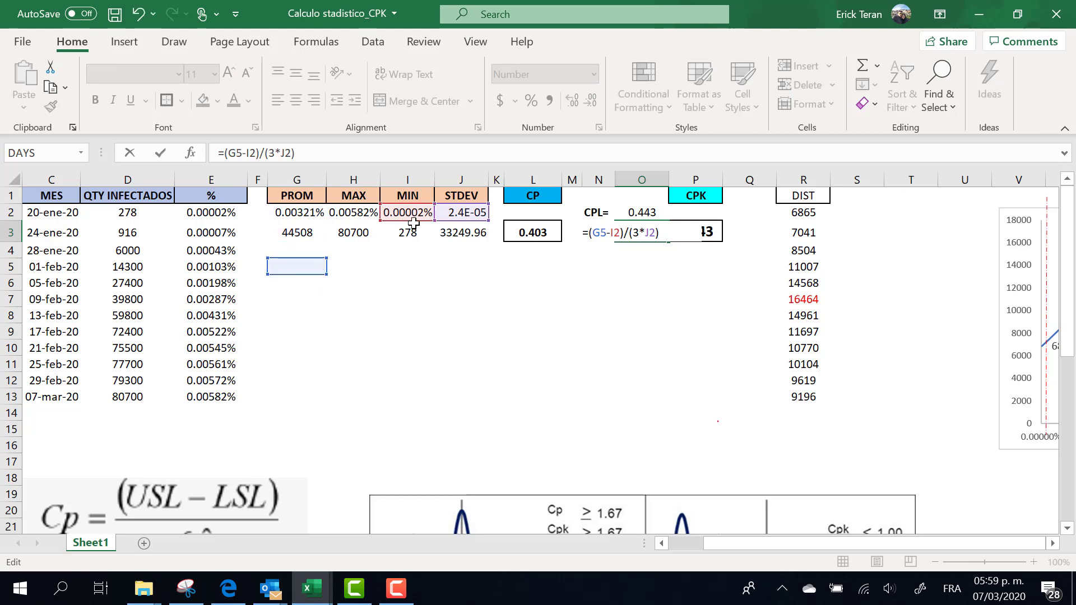
{"action": "left_click_drag", "start_coordinate": [307, 274], "coordinate": [347, 215]}
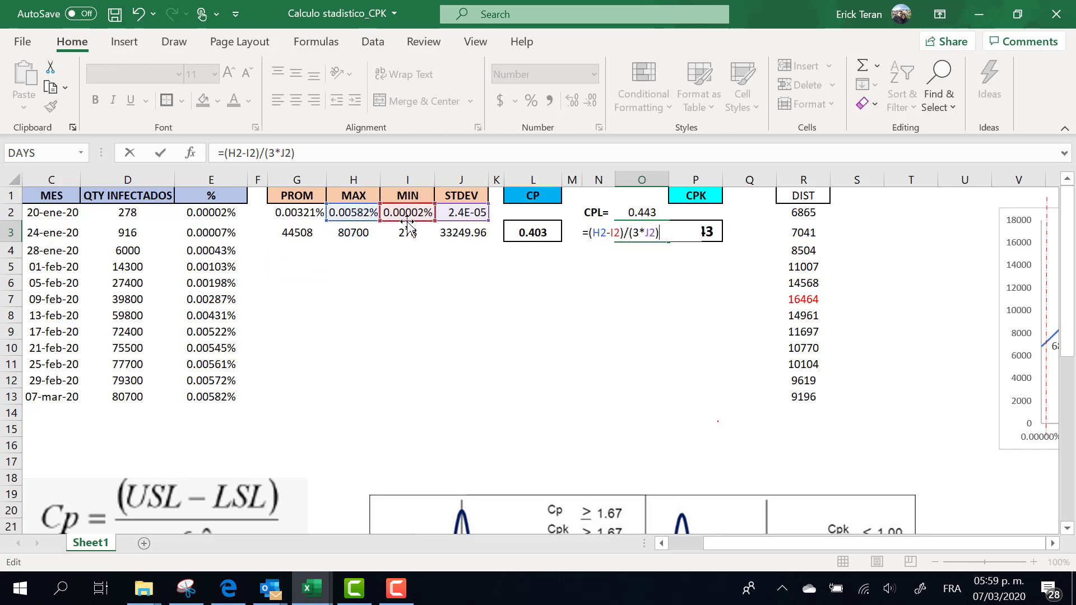
{"action": "left_click_drag", "start_coordinate": [407, 224], "coordinate": [299, 224]}
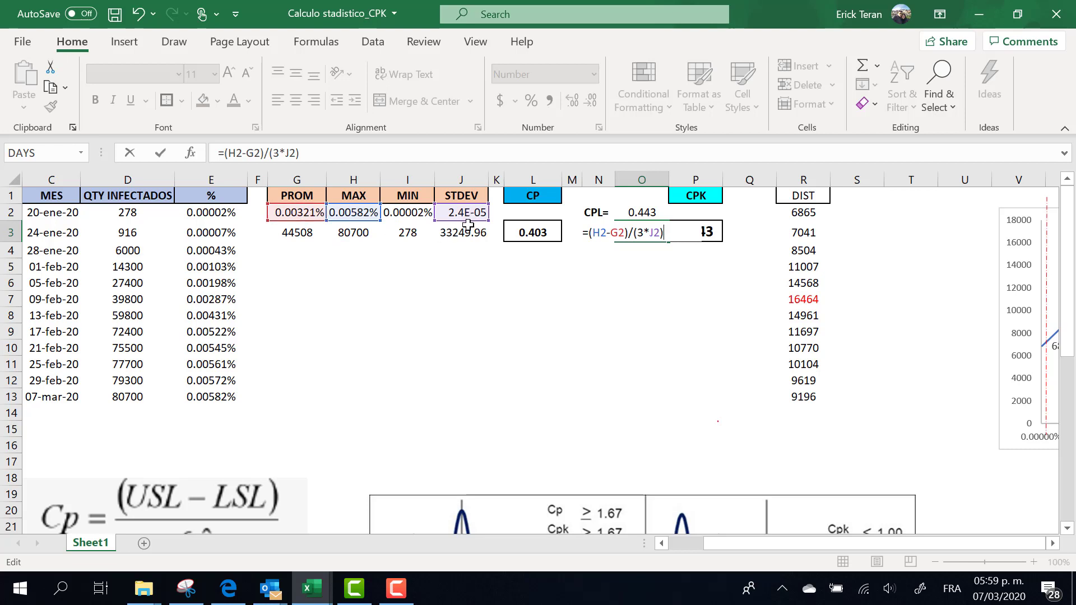
{"action": "key", "text": "Return"}
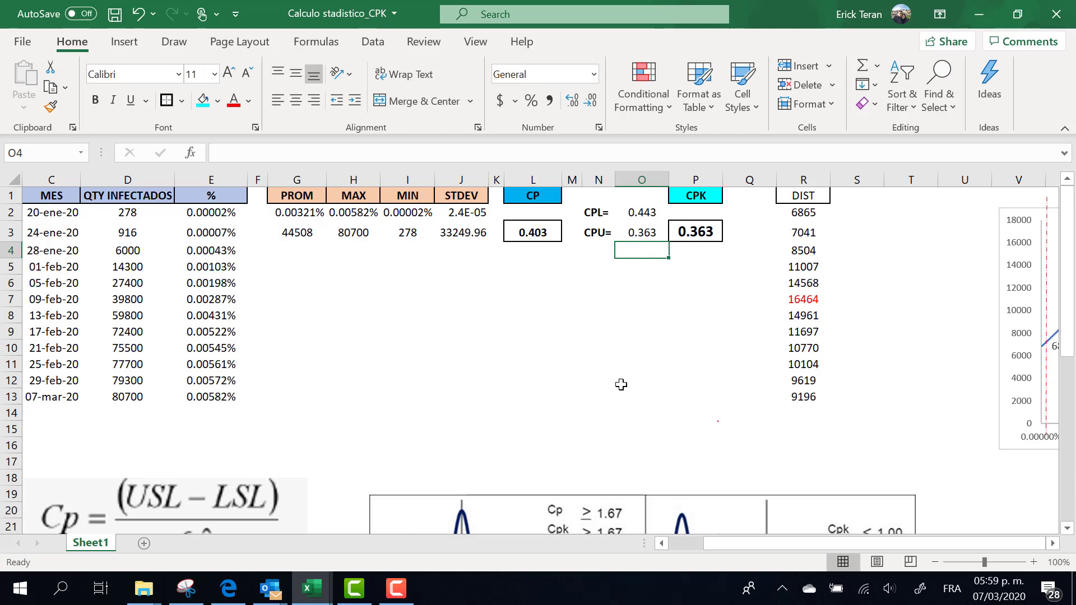
Check the CPL and CPU results in O2:O3 against the equations and capability diagrams, and inspect the CPK reference in P3.
{"action": "left_click_drag", "start_coordinate": [643, 214], "coordinate": [644, 235]}
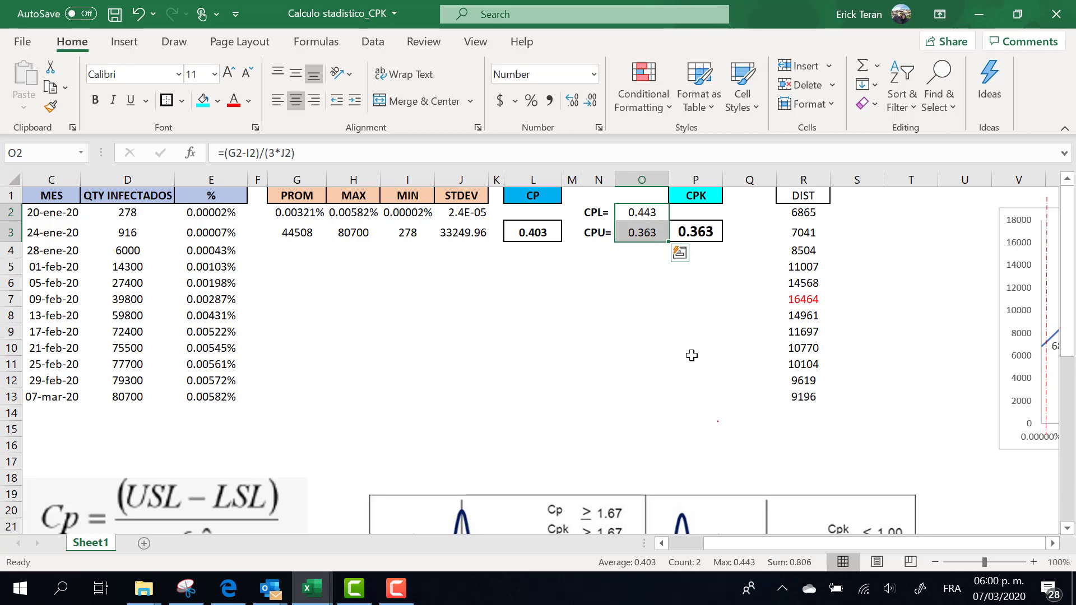
{"action": "scroll", "coordinate": [692, 355], "scroll_direction": "down", "scroll_amount": 4}
{"action": "scroll", "coordinate": [692, 356], "scroll_direction": "down", "scroll_amount": 1}
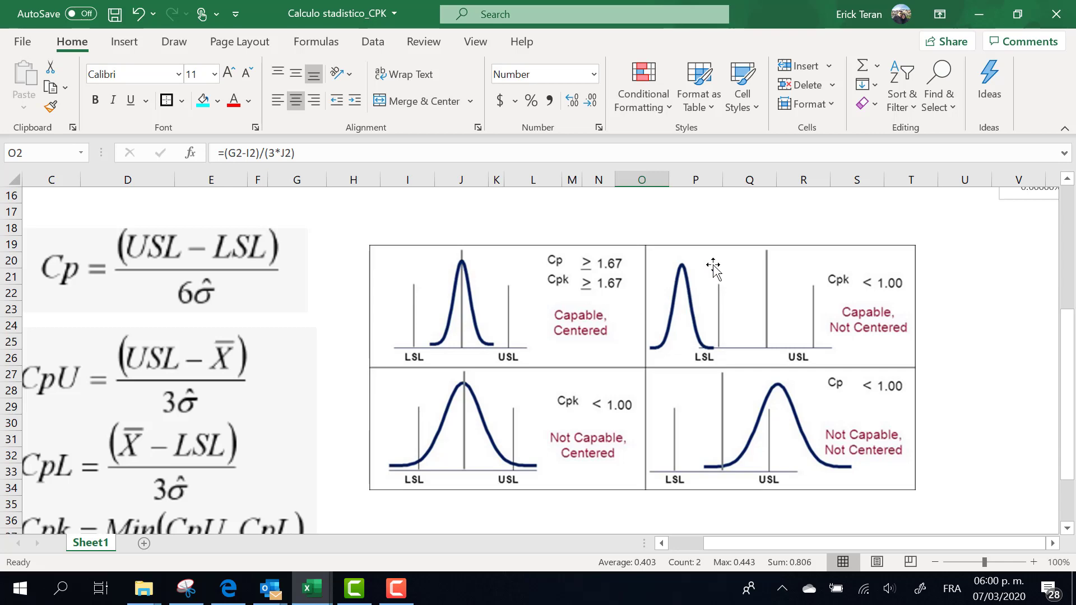
{"action": "scroll", "coordinate": [947, 336], "scroll_direction": "up", "scroll_amount": 4}
{"action": "scroll", "coordinate": [902, 344], "scroll_direction": "up", "scroll_amount": 1}
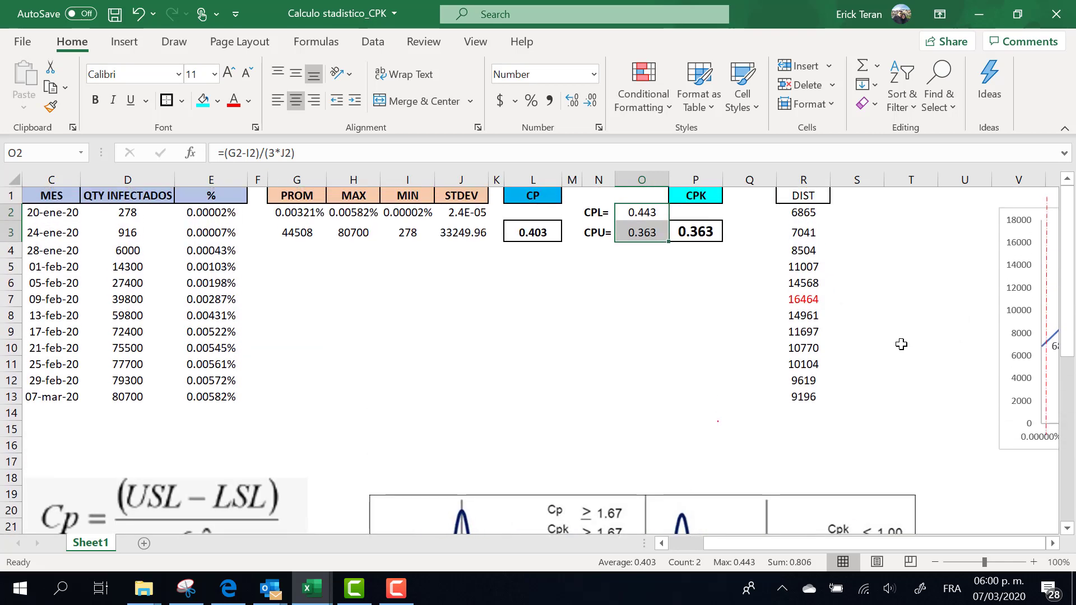
{"action": "left_click", "coordinate": [702, 232]}
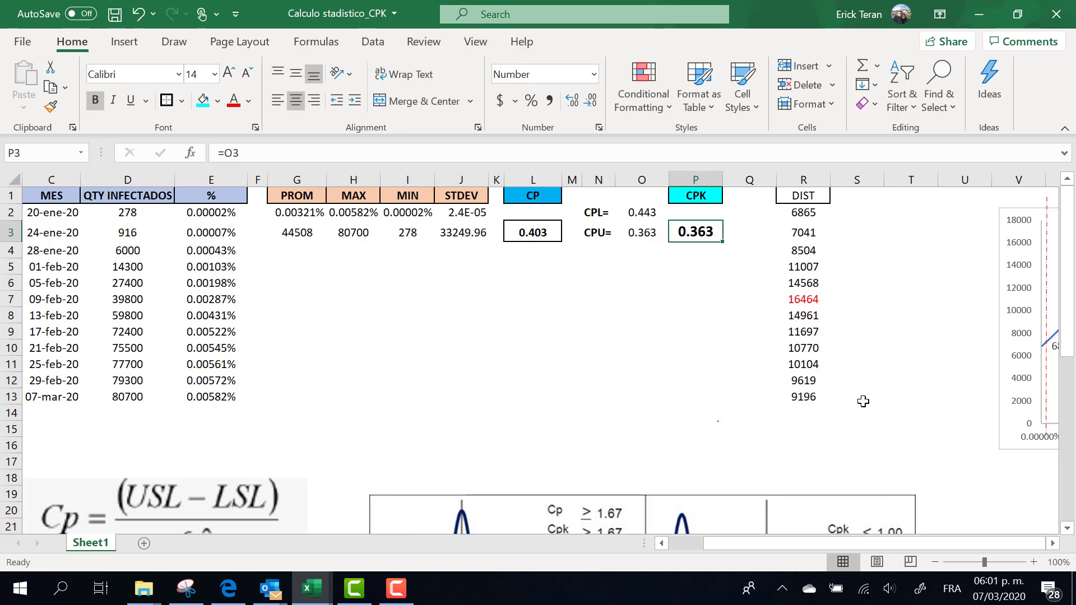
Inspect the X, Mean, Standard_dev and Cumulative arguments of the NORMDIST function in R2 without changing them.
{"action": "left_click", "coordinate": [812, 211]}
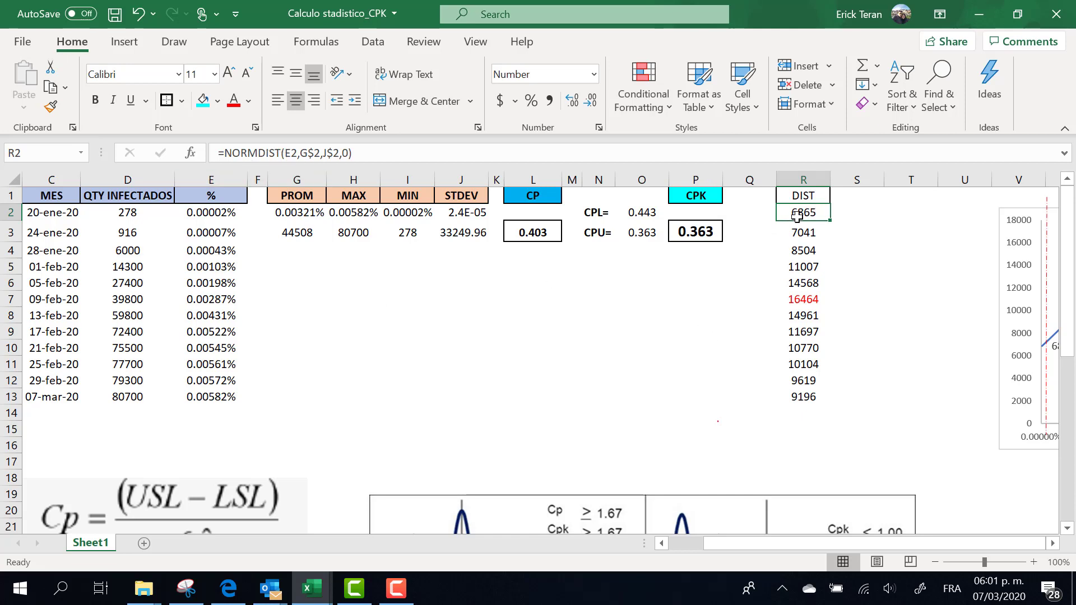
{"action": "left_click", "coordinate": [191, 153]}
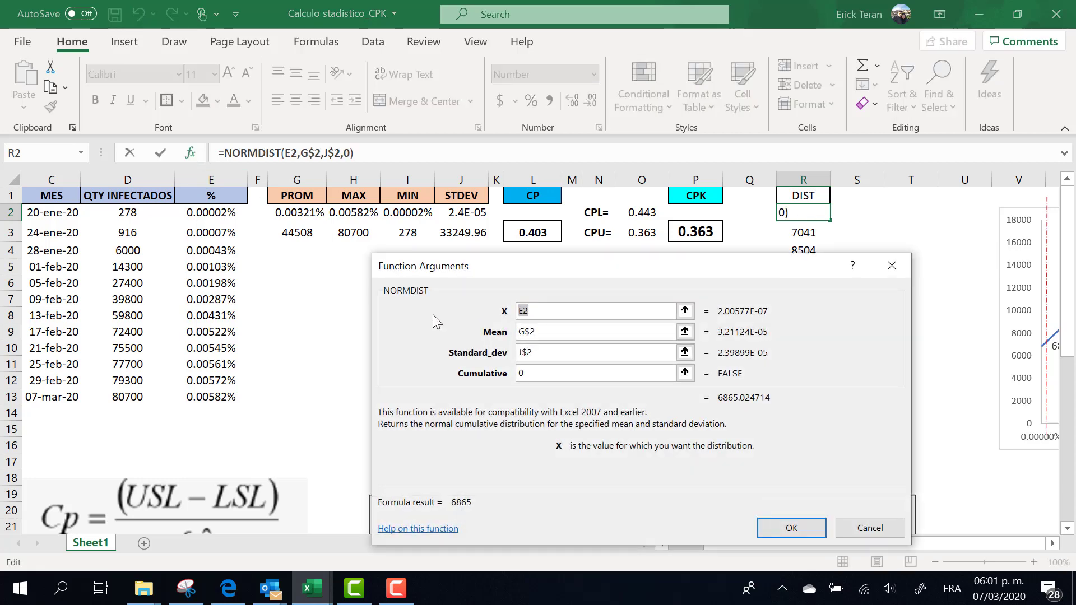
{"action": "left_click_drag", "start_coordinate": [587, 268], "coordinate": [703, 272]}
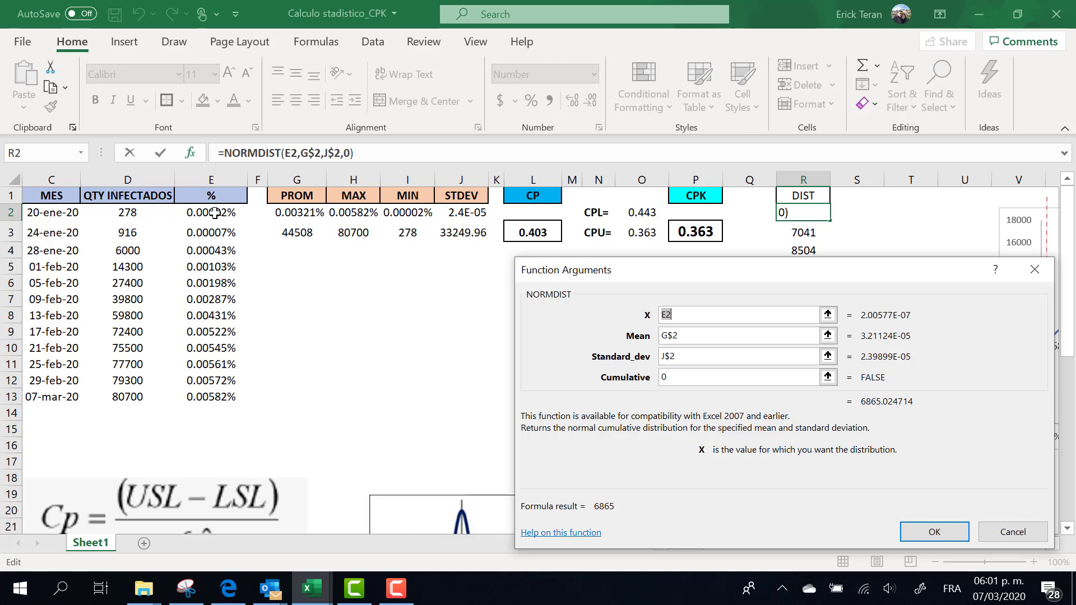
{"action": "left_click", "coordinate": [694, 336]}
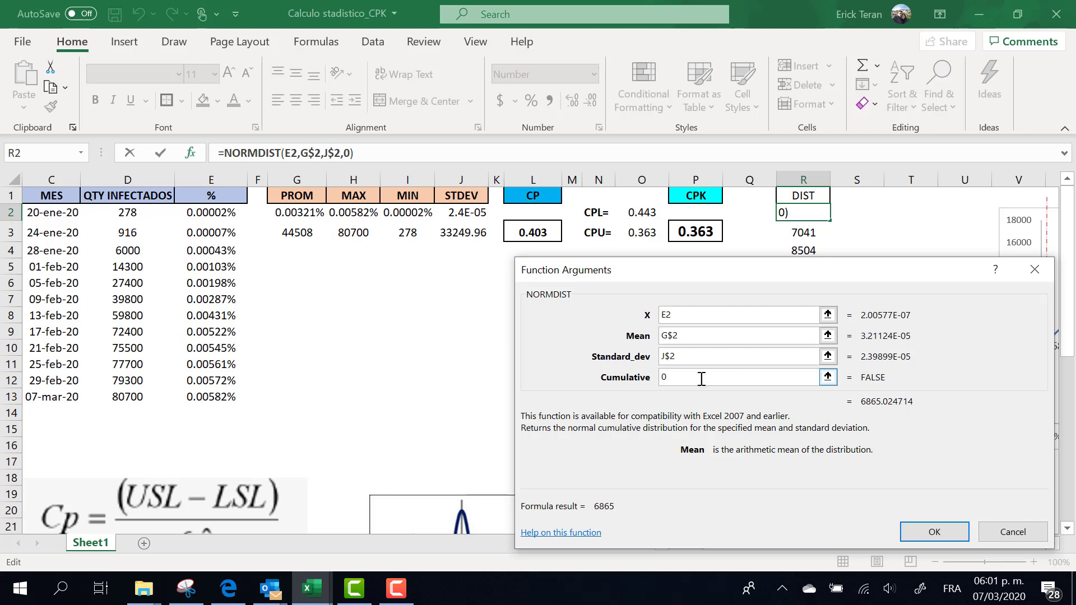
{"action": "left_click", "coordinate": [690, 358]}
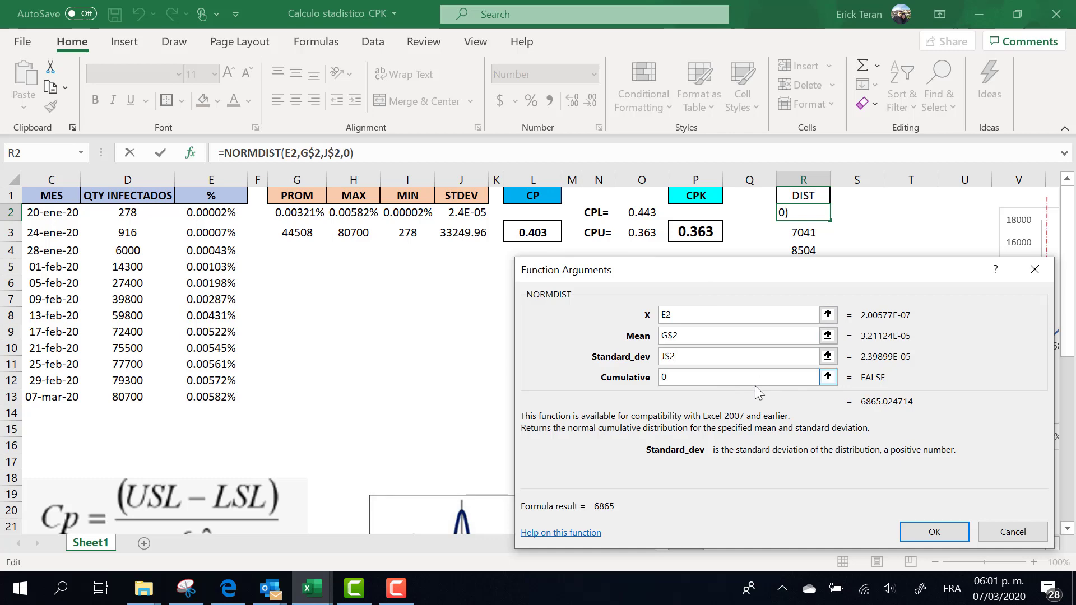
{"action": "left_click_drag", "start_coordinate": [787, 277], "coordinate": [359, 280]}
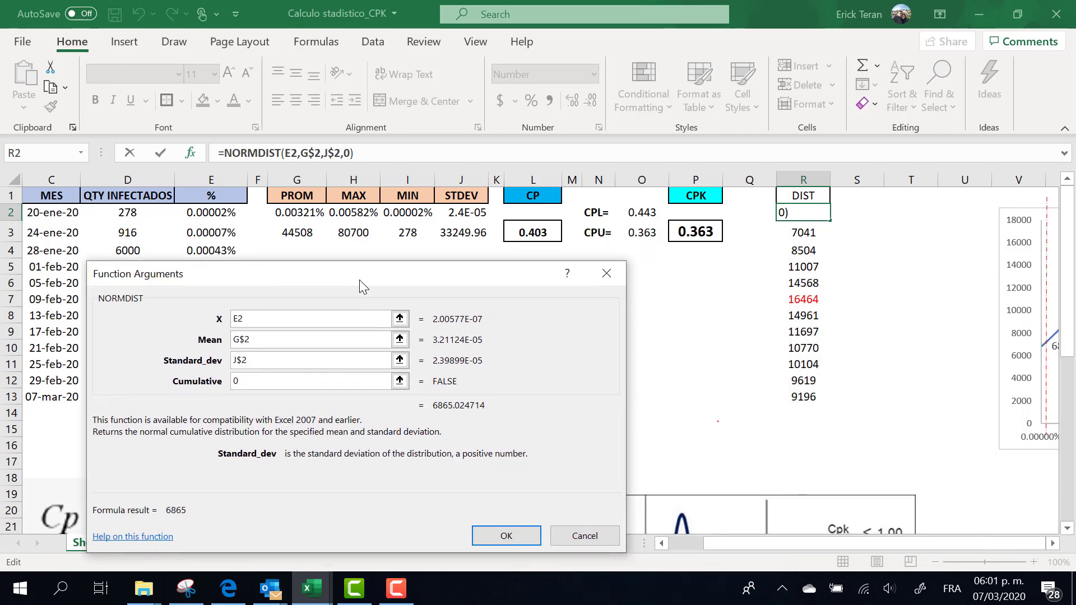
{"action": "left_click", "coordinate": [605, 275]}
{"action": "left_click", "coordinate": [707, 346]}
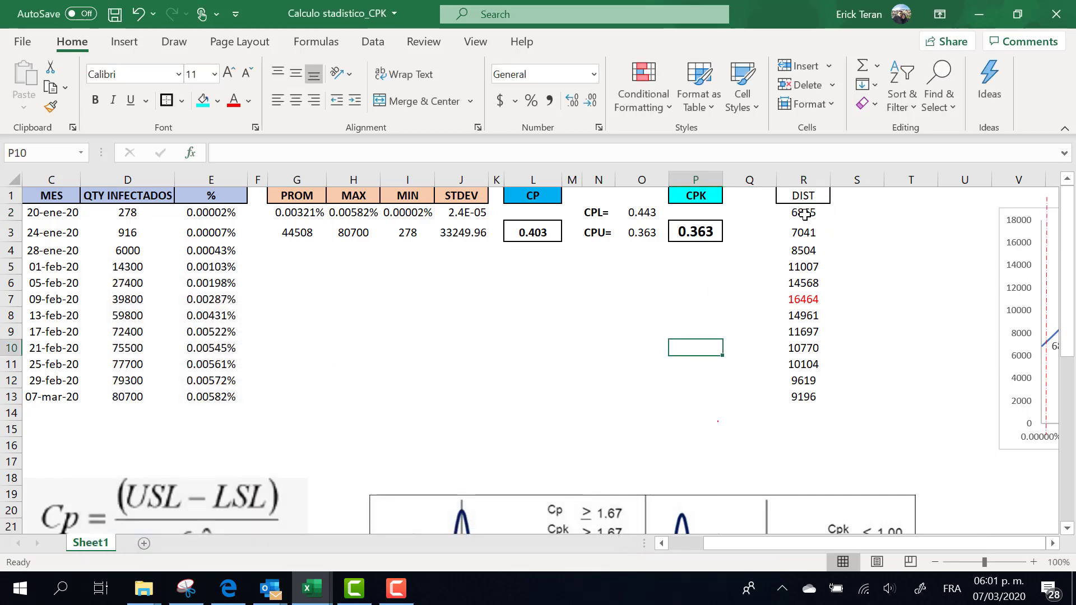
Compare the DIST values in column R with the distribution chart's curve and the capability diagrams.
{"action": "left_click", "coordinate": [805, 215]}
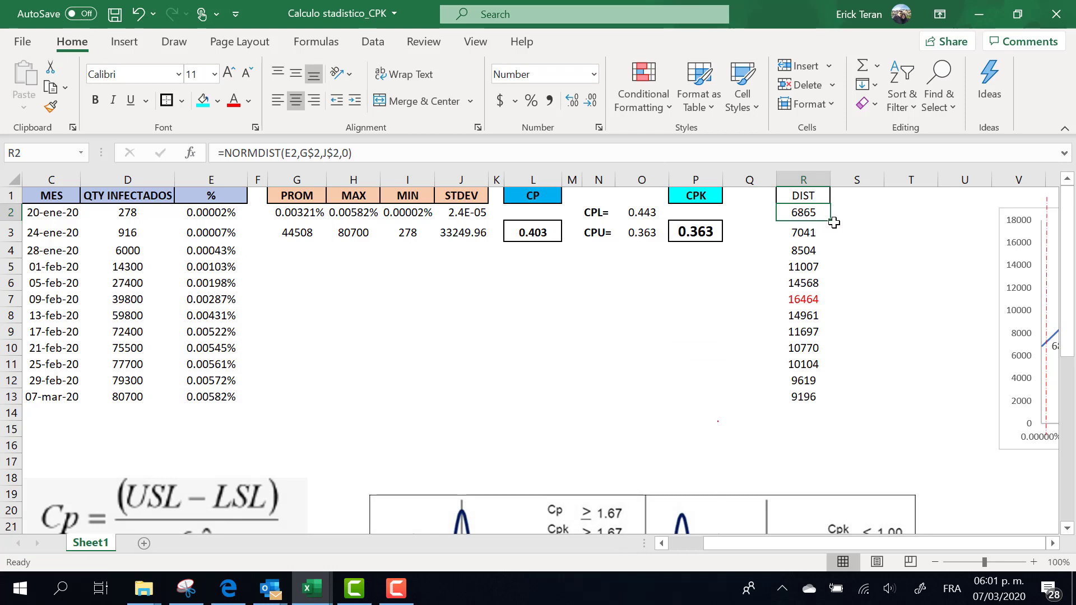
{"action": "mouse_move", "coordinate": [832, 222]}
{"action": "left_mouse_down"}
{"action": "mouse_move", "coordinate": [832, 403]}
{"action": "mouse_move", "coordinate": [831, 220]}
{"action": "left_mouse_up"}
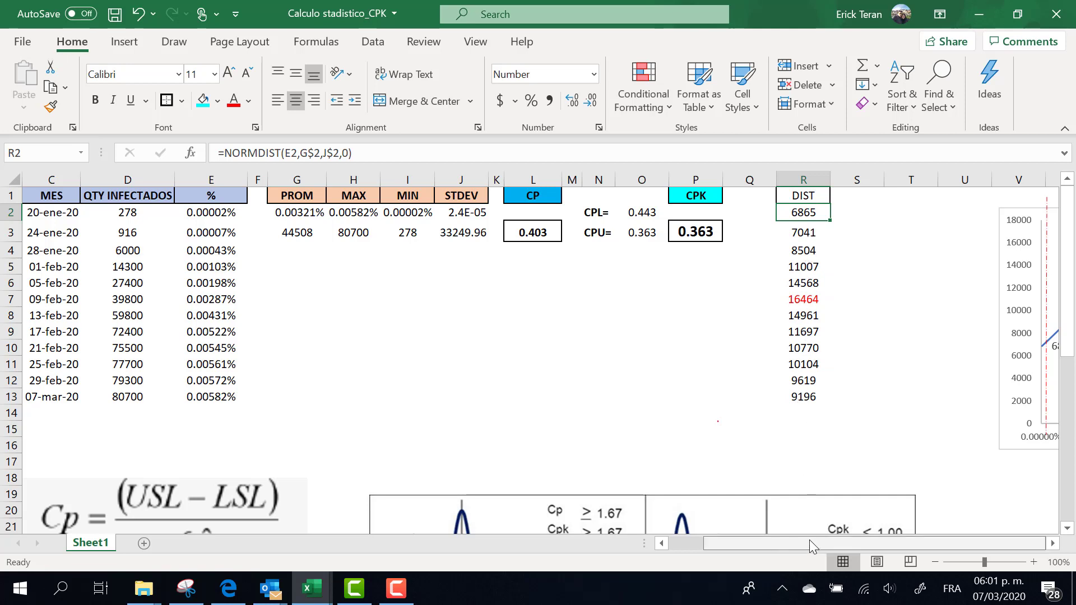
{"action": "scroll", "coordinate": [1051, 547], "scroll_direction": "right", "scroll_amount": 5}
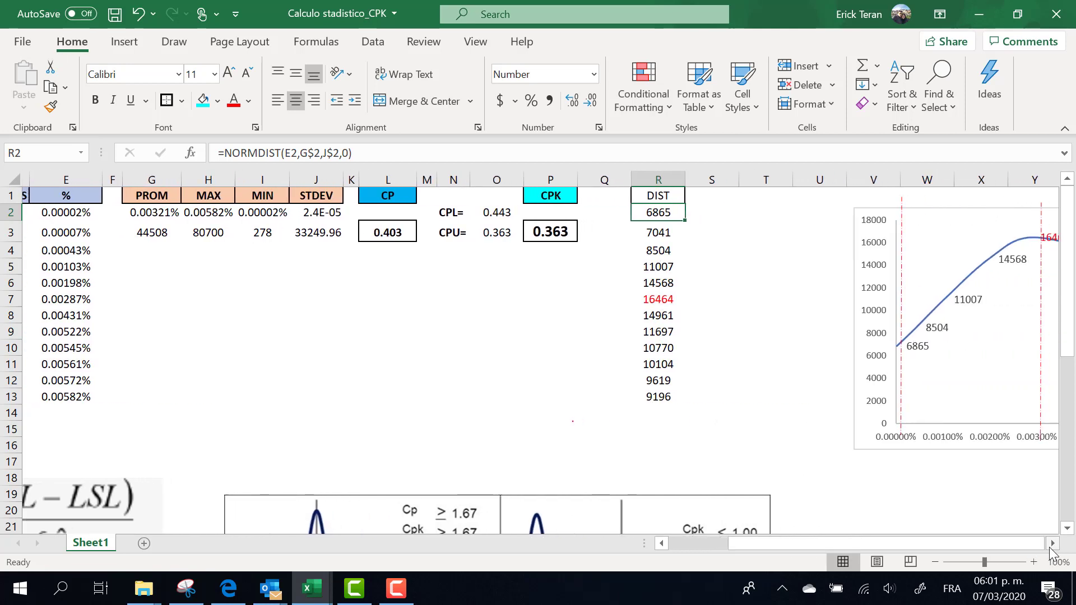
{"action": "scroll", "coordinate": [1051, 547], "scroll_direction": "right", "scroll_amount": 4}
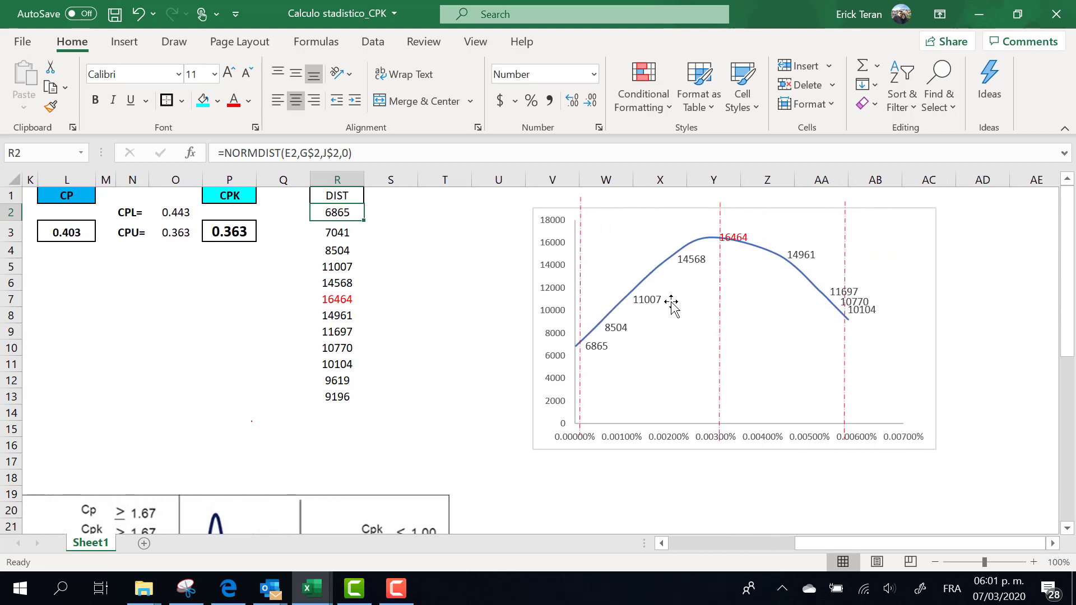
{"action": "scroll", "coordinate": [538, 440], "scroll_direction": "down", "scroll_amount": 2}
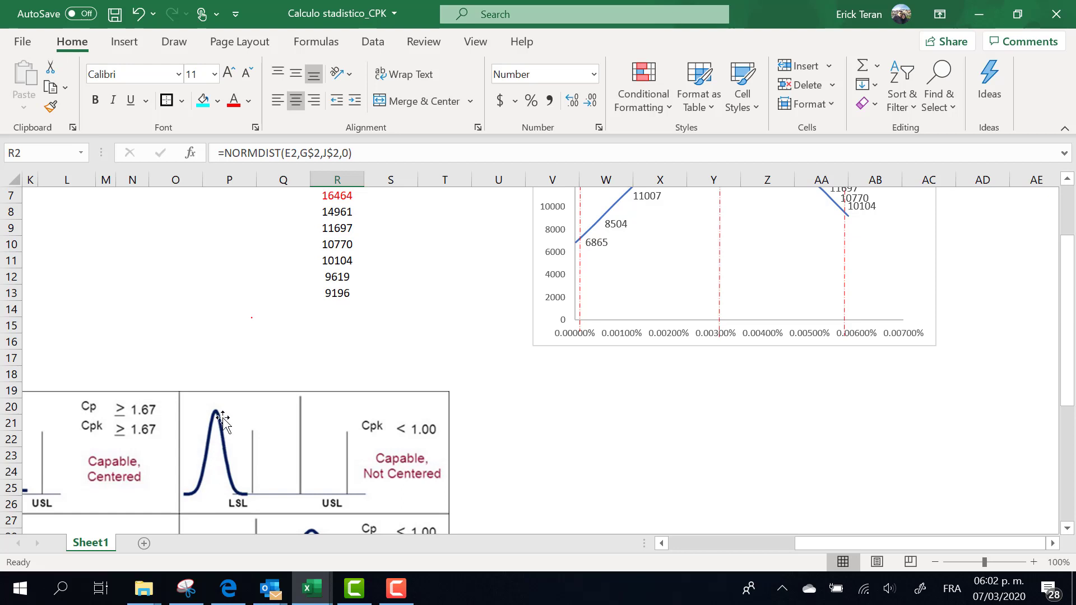
{"action": "scroll", "coordinate": [613, 432], "scroll_direction": "up", "scroll_amount": 2}
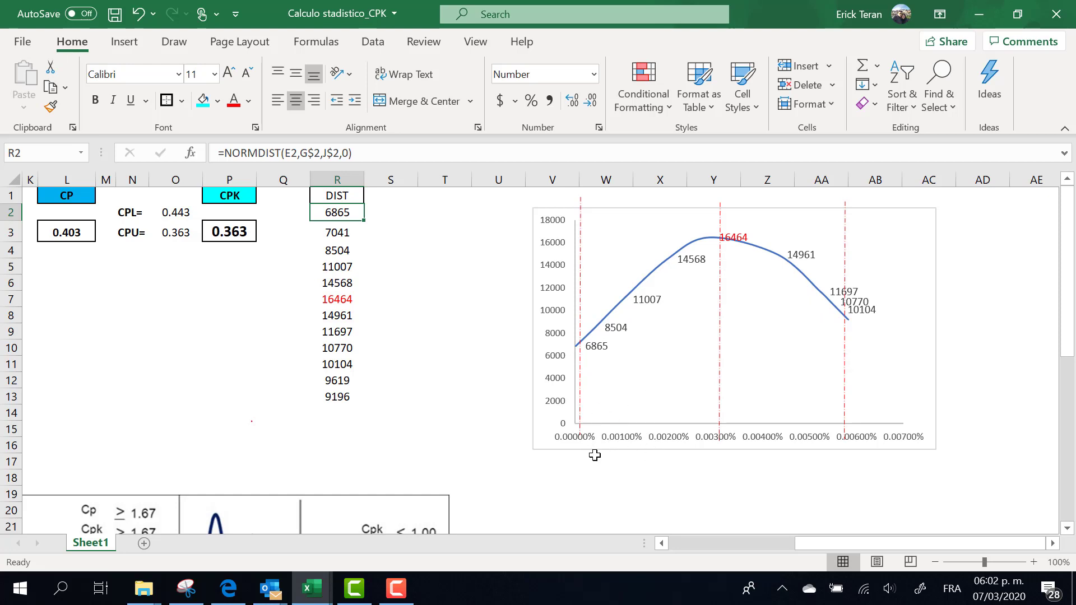
Set the distribution chart's type to Scatter with Smooth Lines.
{"action": "left_click", "coordinate": [542, 302]}
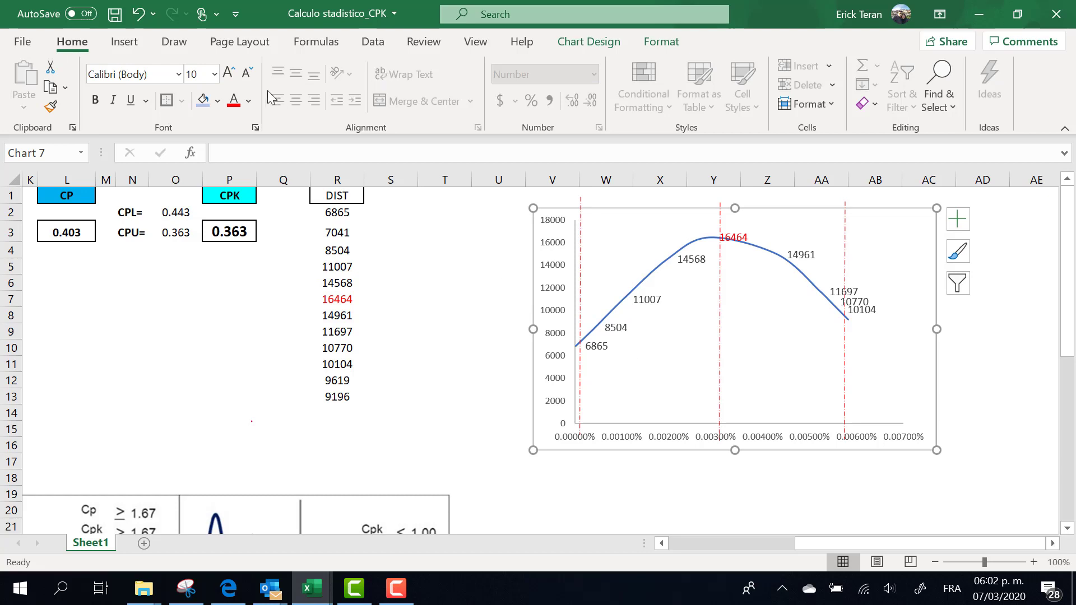
{"action": "left_click", "coordinate": [136, 44]}
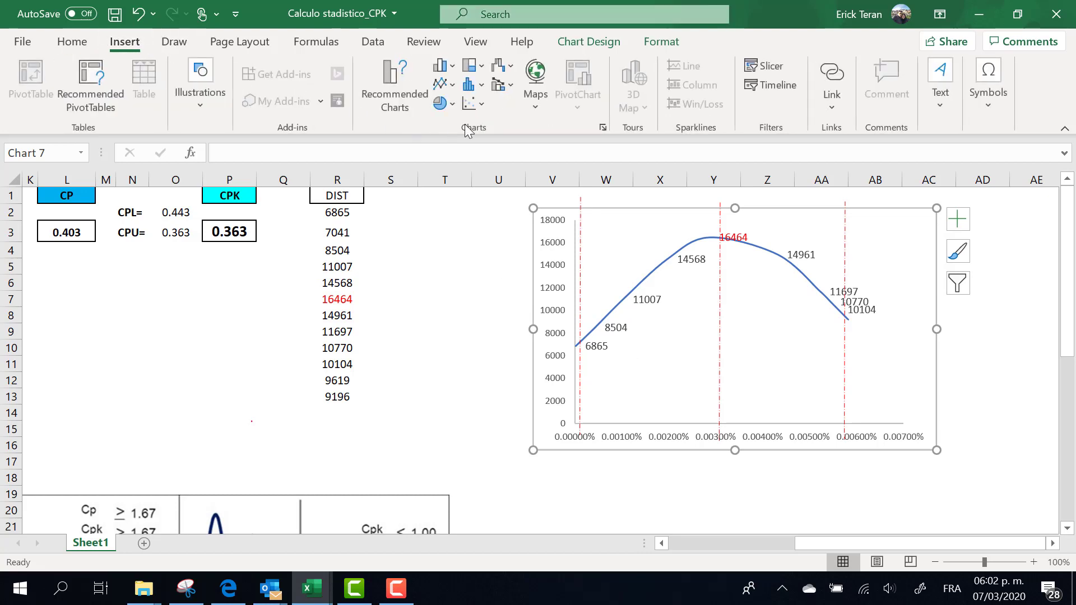
{"action": "left_click", "coordinate": [483, 106]}
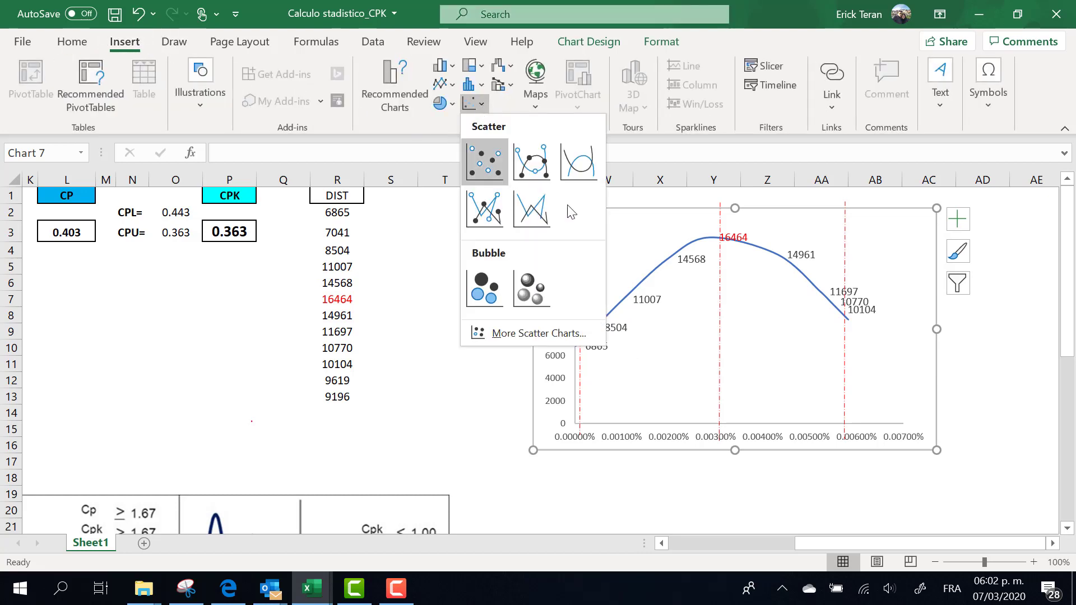
{"action": "left_click", "coordinate": [577, 168]}
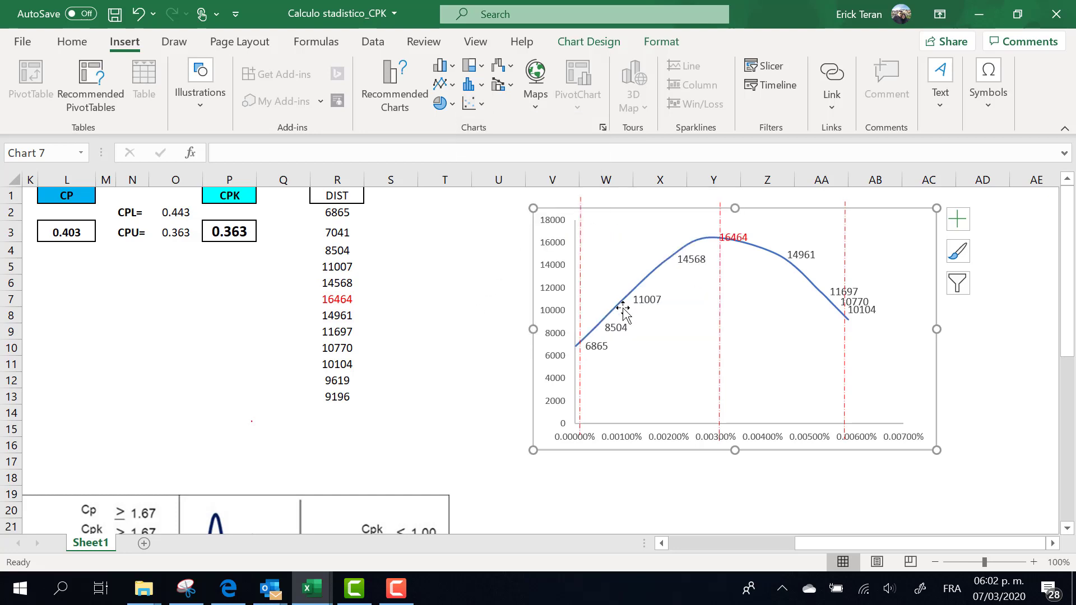
Check the chart's first dashed limit line against the minimum percentage formula in I2.
{"action": "left_click_drag", "start_coordinate": [810, 544], "coordinate": [786, 546]}
{"action": "left_click", "coordinate": [689, 283]}
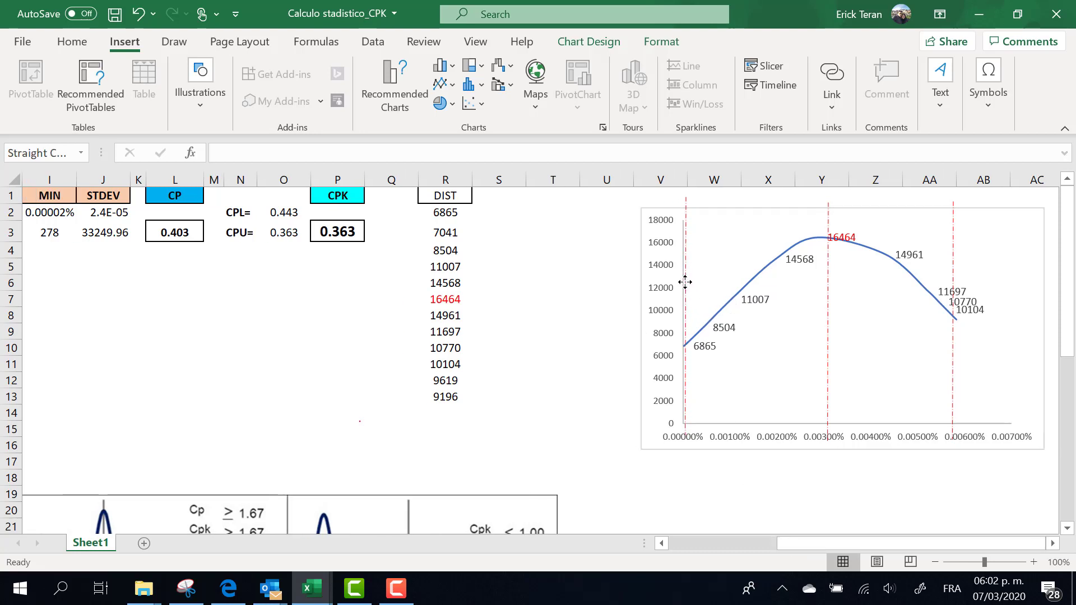
{"action": "left_click_drag", "start_coordinate": [799, 544], "coordinate": [727, 548]}
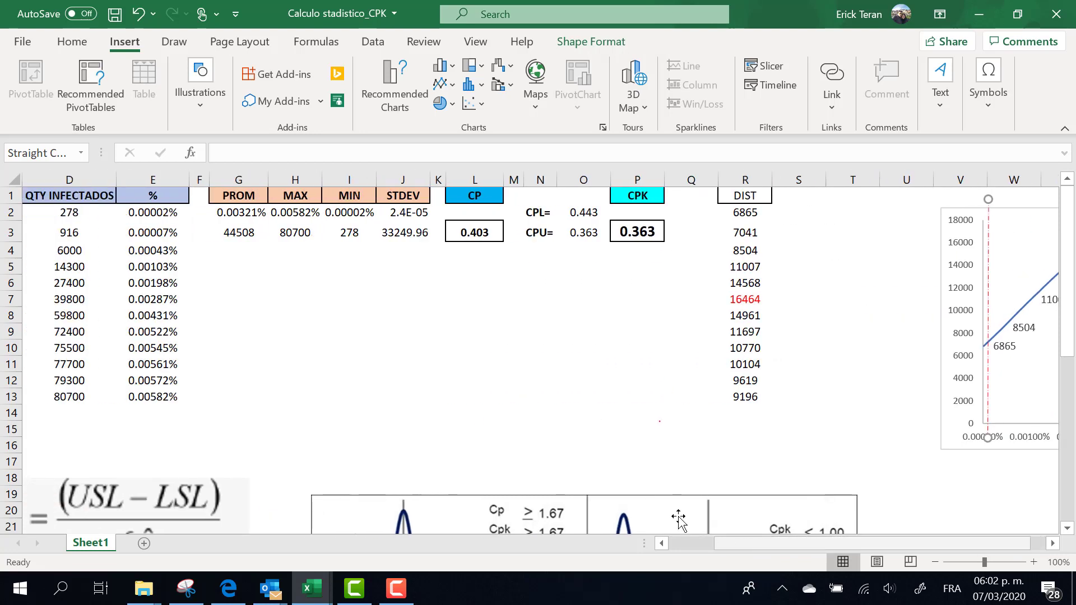
{"action": "left_click", "coordinate": [350, 212]}
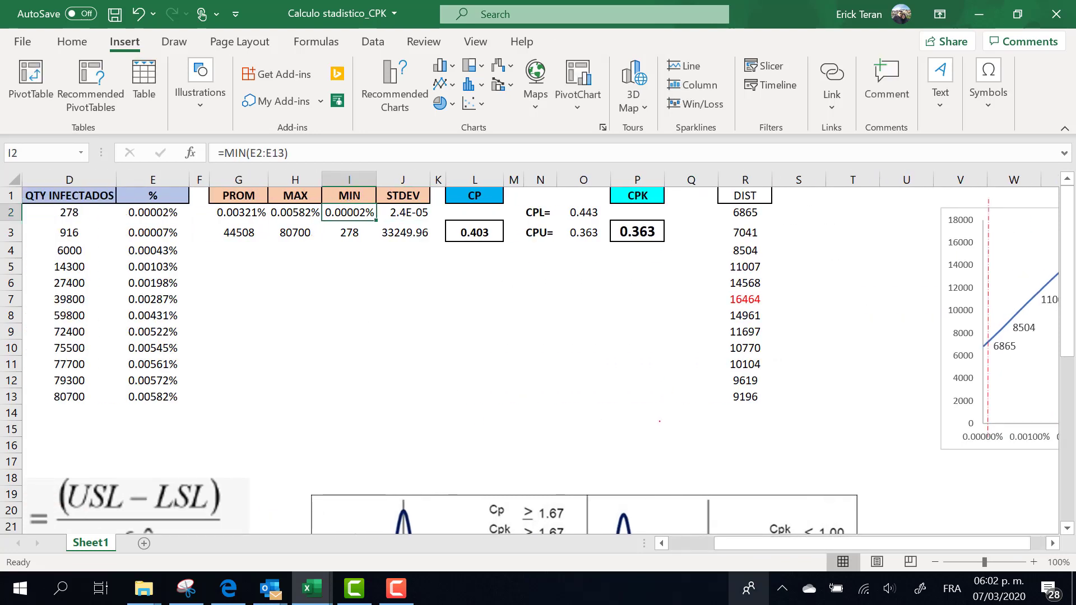
{"action": "left_click_drag", "start_coordinate": [751, 544], "coordinate": [827, 540]}
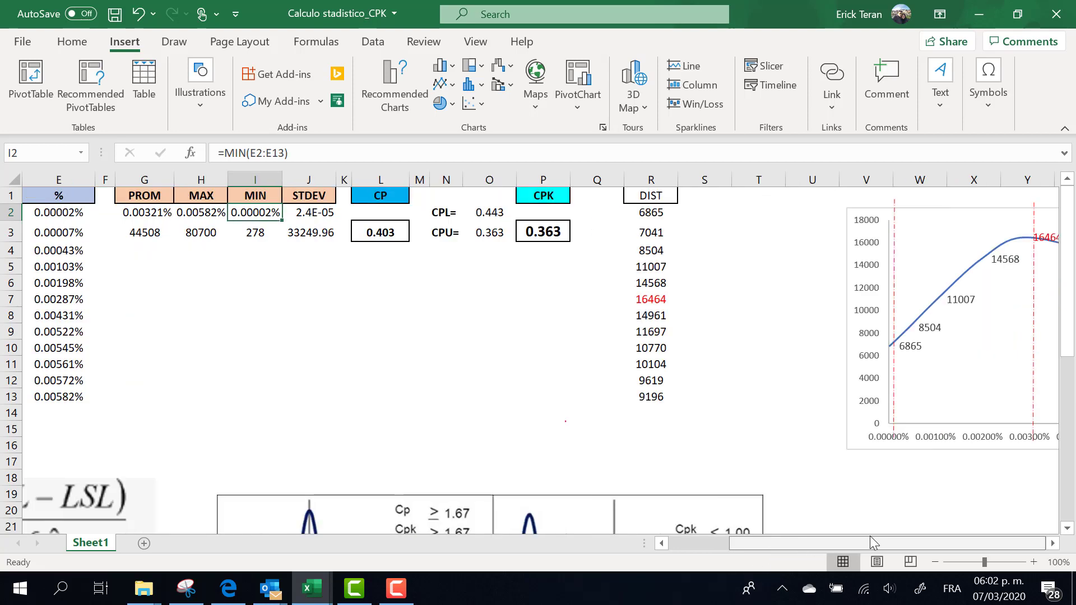
{"action": "scroll", "coordinate": [869, 492], "scroll_direction": "right", "scroll_amount": 4}
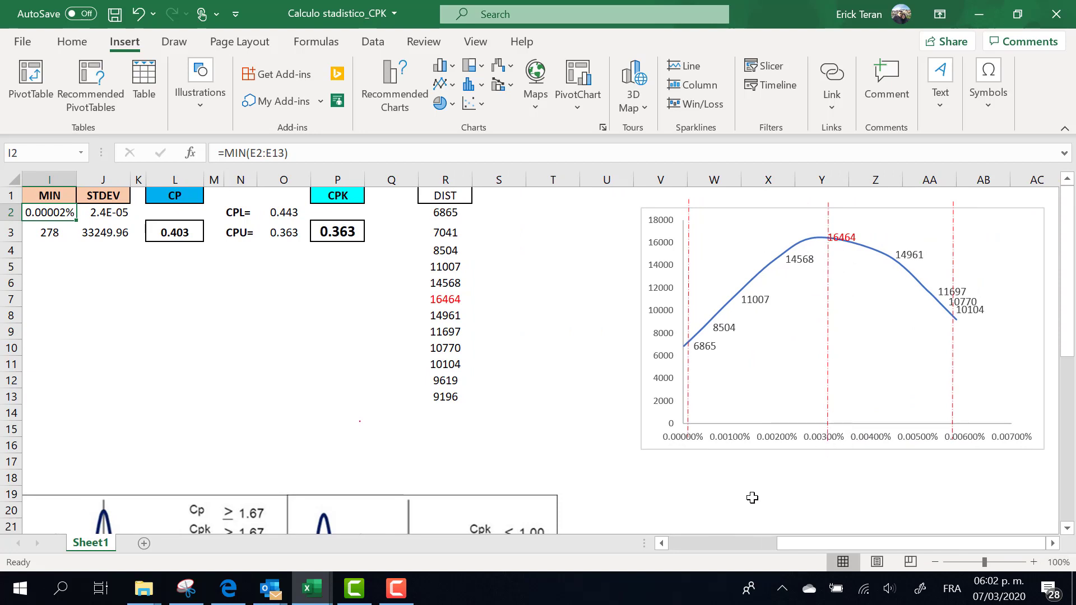
Shift the chart's middle dashed line slightly right to line up with the average percentage in G2.
{"action": "left_click", "coordinate": [661, 543]}
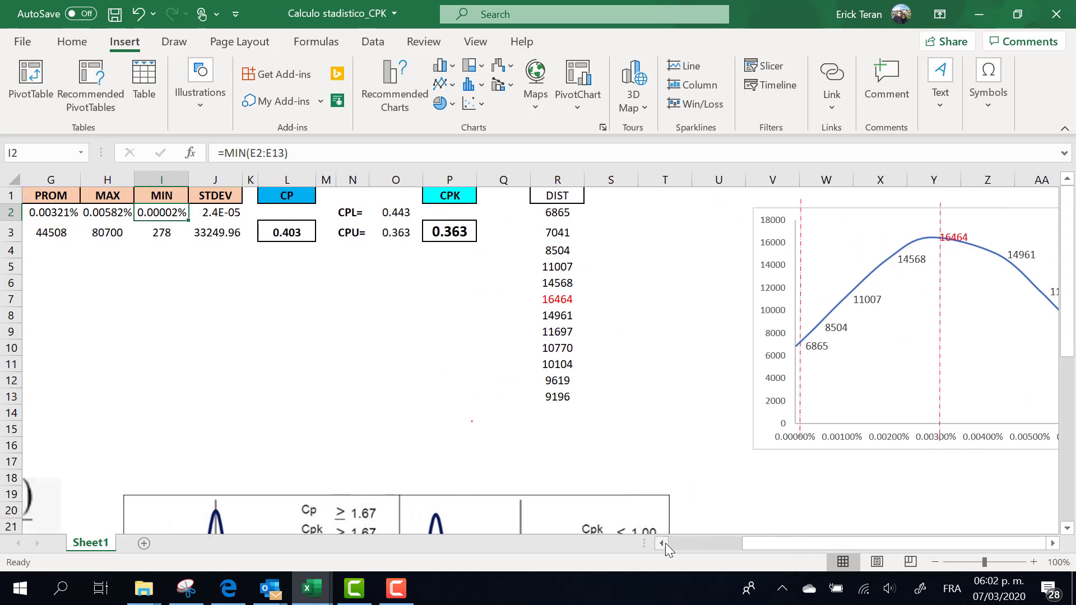
{"action": "left_click", "coordinate": [662, 543]}
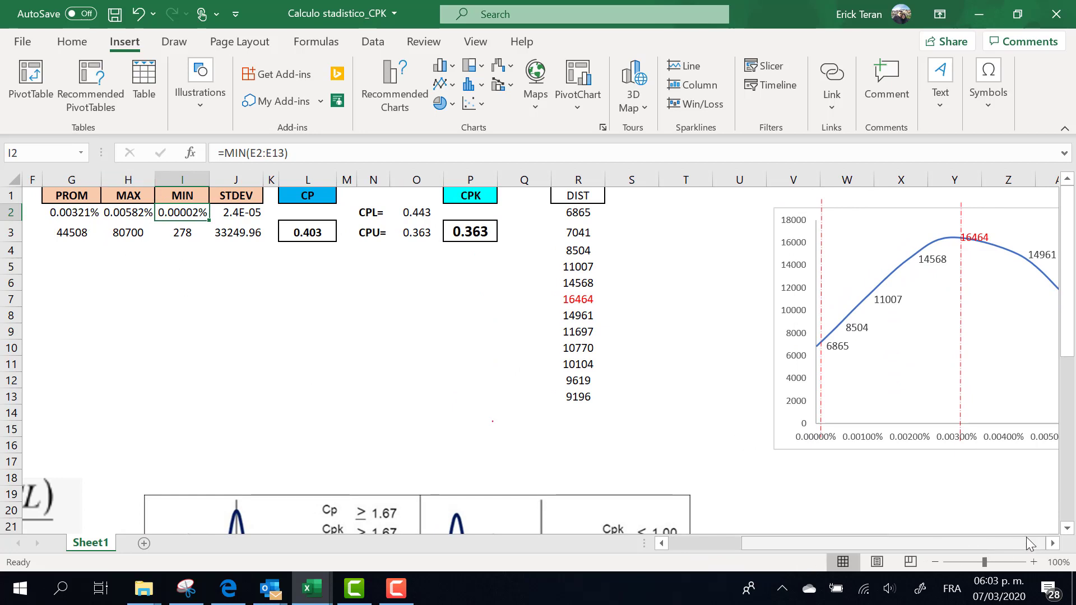
{"action": "left_click", "coordinate": [1053, 543]}
{"action": "left_click", "coordinate": [1053, 543]}
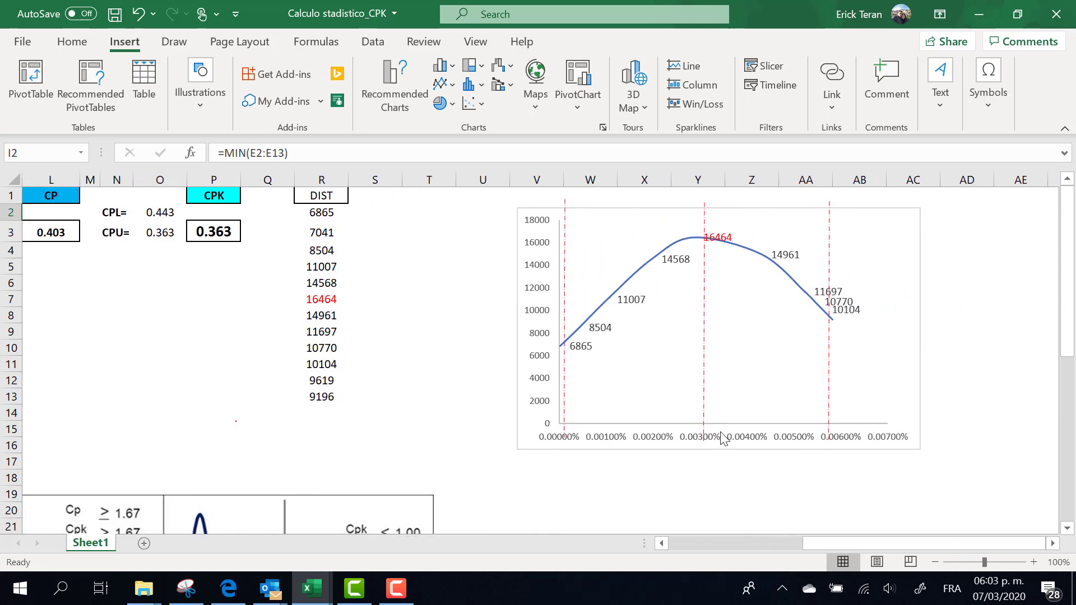
{"action": "left_click", "coordinate": [701, 391]}
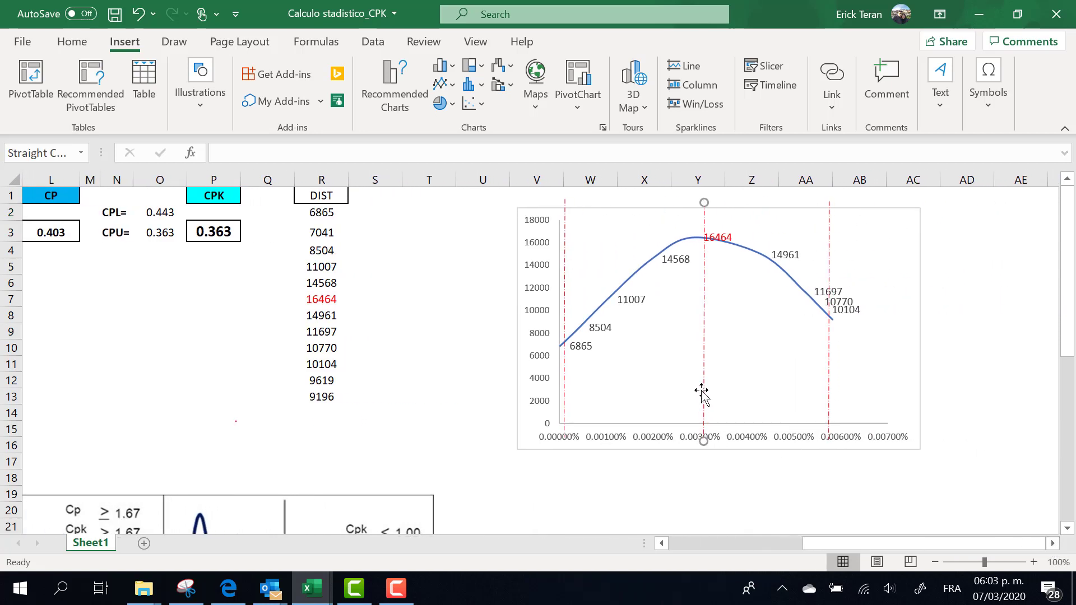
{"action": "left_click_drag", "start_coordinate": [703, 391], "coordinate": [704, 391]}
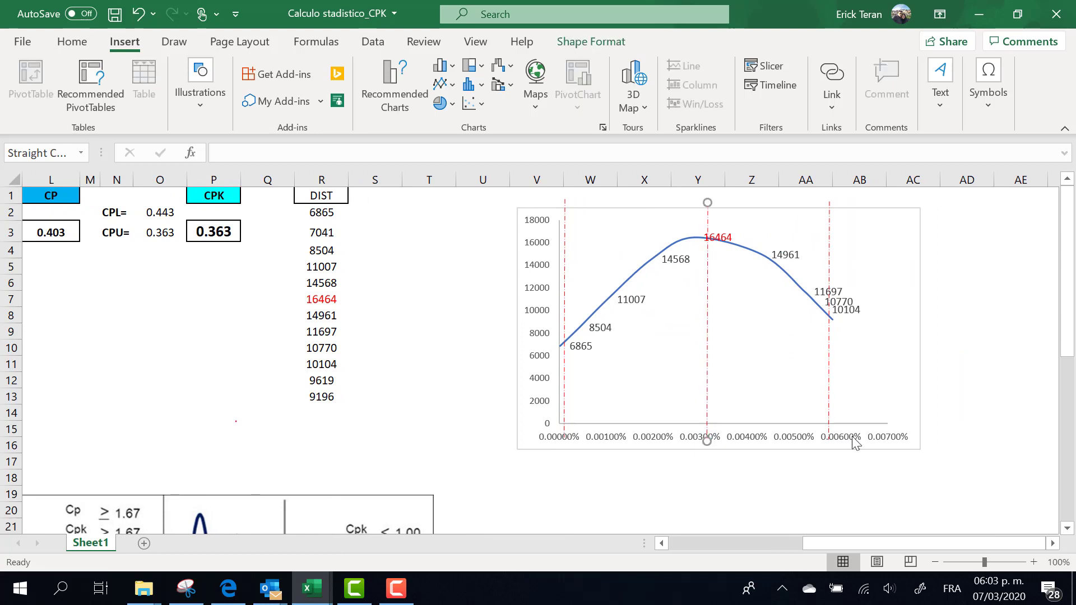
{"action": "left_click", "coordinate": [958, 380]}
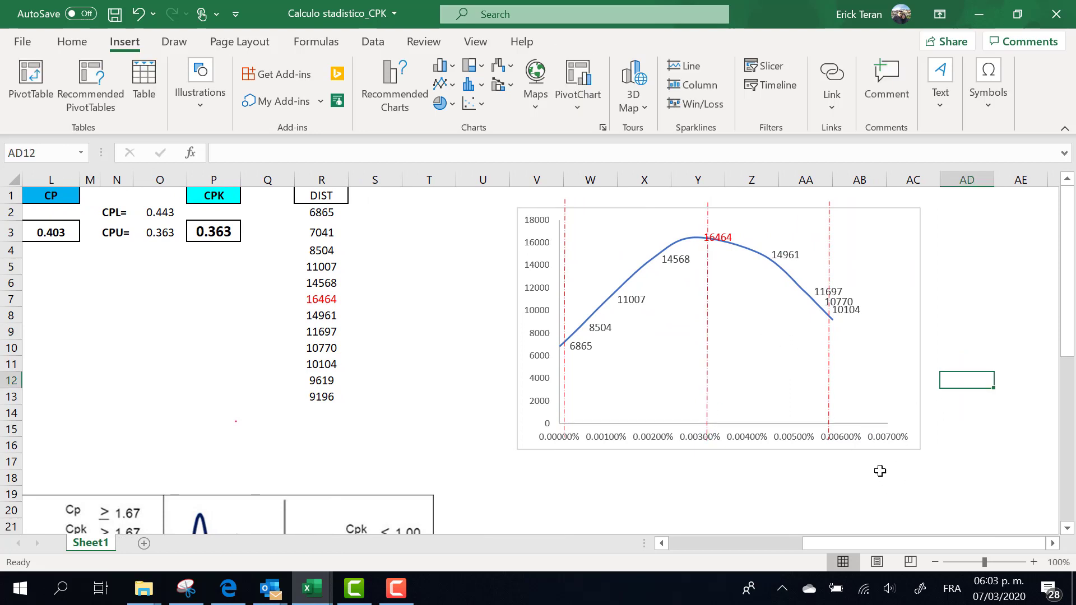
Review the distribution chart against the CP and CPK results, the NORMDIST formula in R7 and the infected counts in column D.
{"action": "left_click_drag", "start_coordinate": [849, 539], "coordinate": [778, 541]}
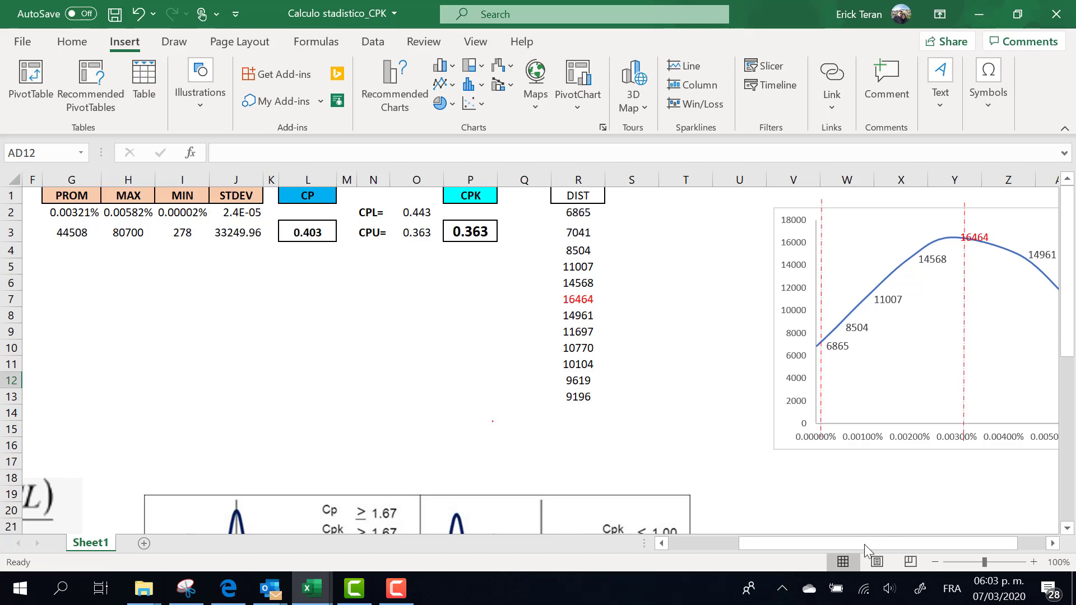
{"action": "left_click_drag", "start_coordinate": [863, 544], "coordinate": [989, 544]}
{"action": "left_click", "coordinate": [429, 429]}
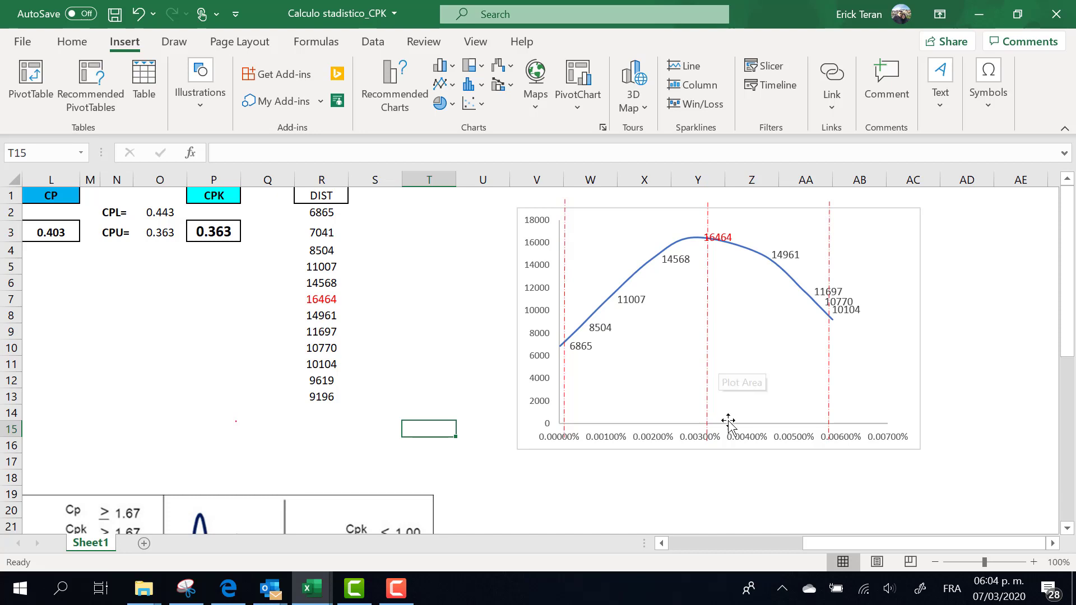
{"action": "left_click_drag", "start_coordinate": [825, 546], "coordinate": [793, 551]}
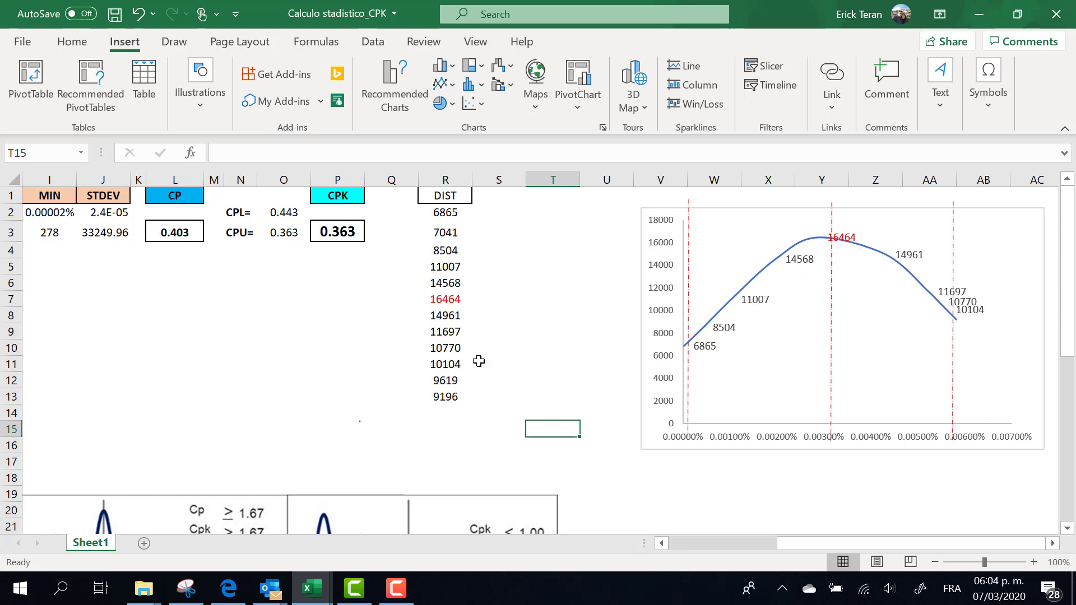
{"action": "left_click", "coordinate": [450, 299]}
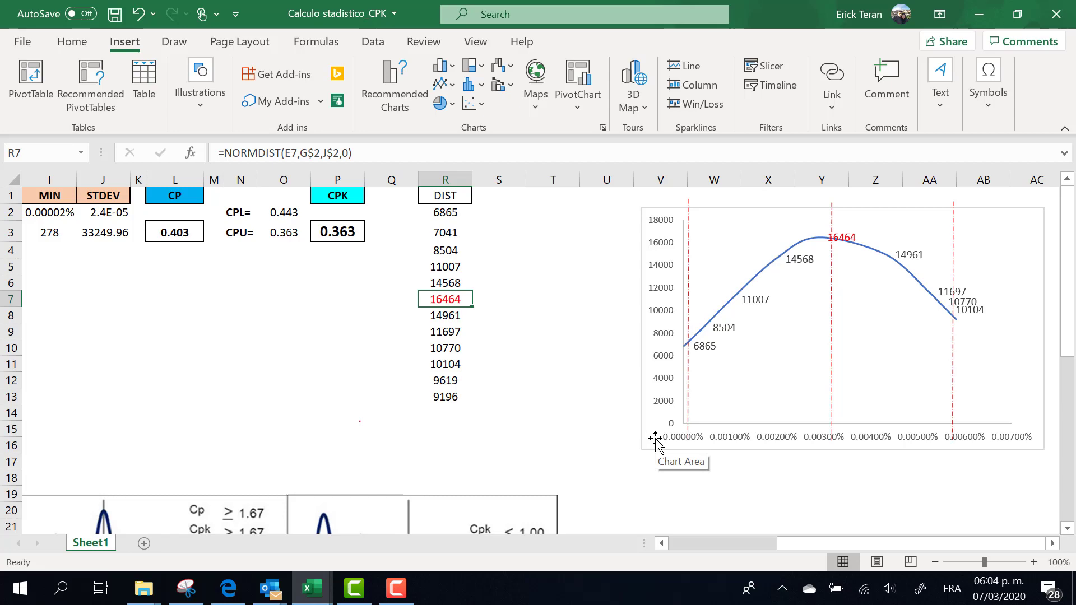
{"action": "left_click_drag", "start_coordinate": [833, 544], "coordinate": [792, 556]}
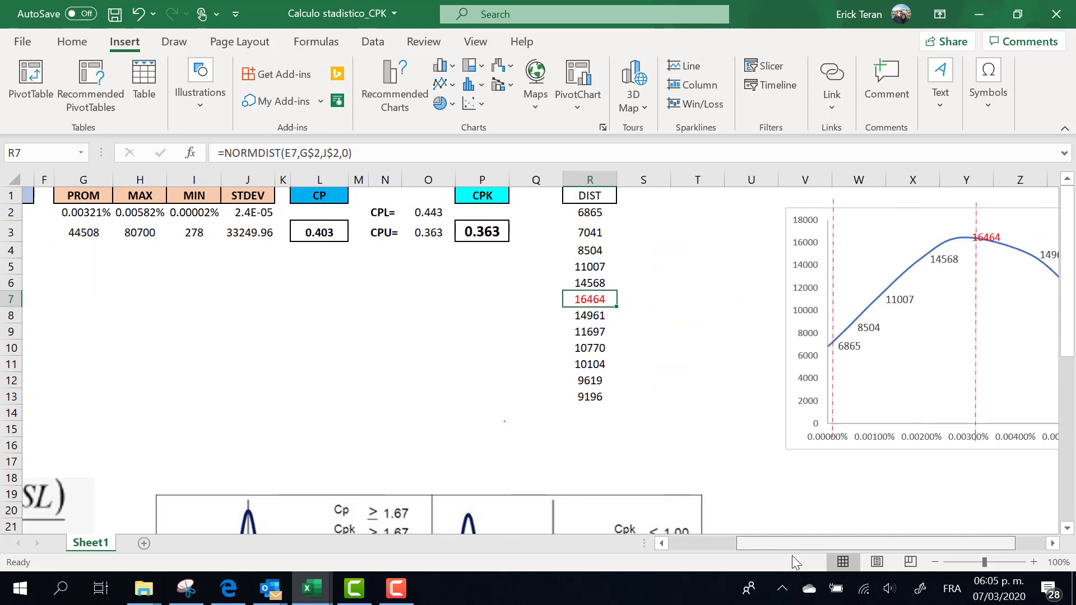
{"action": "left_click_drag", "start_coordinate": [792, 556], "coordinate": [712, 555]}
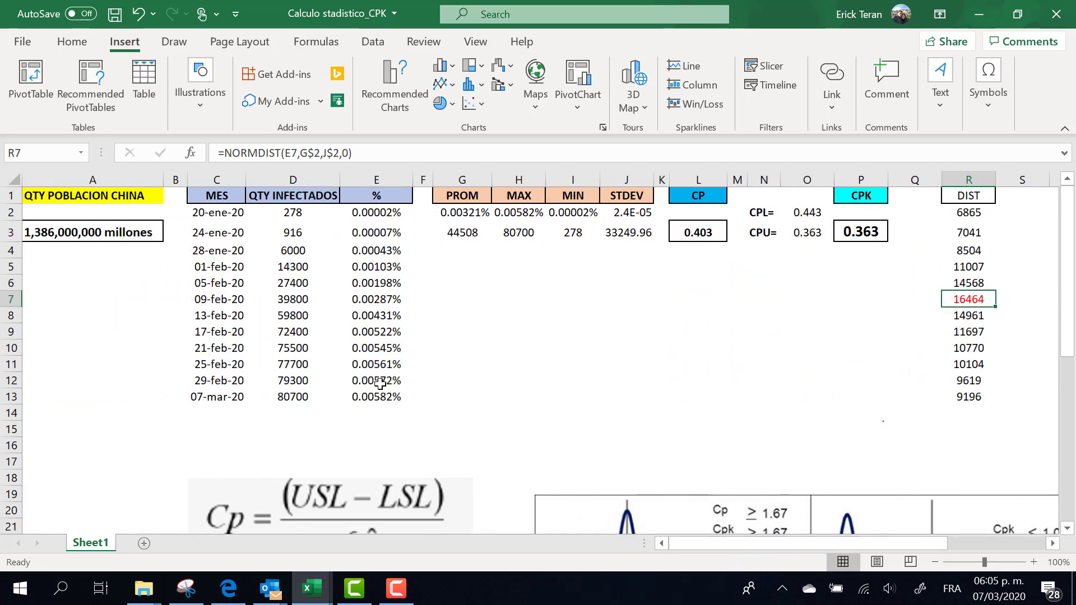
{"action": "left_click", "coordinate": [295, 331]}
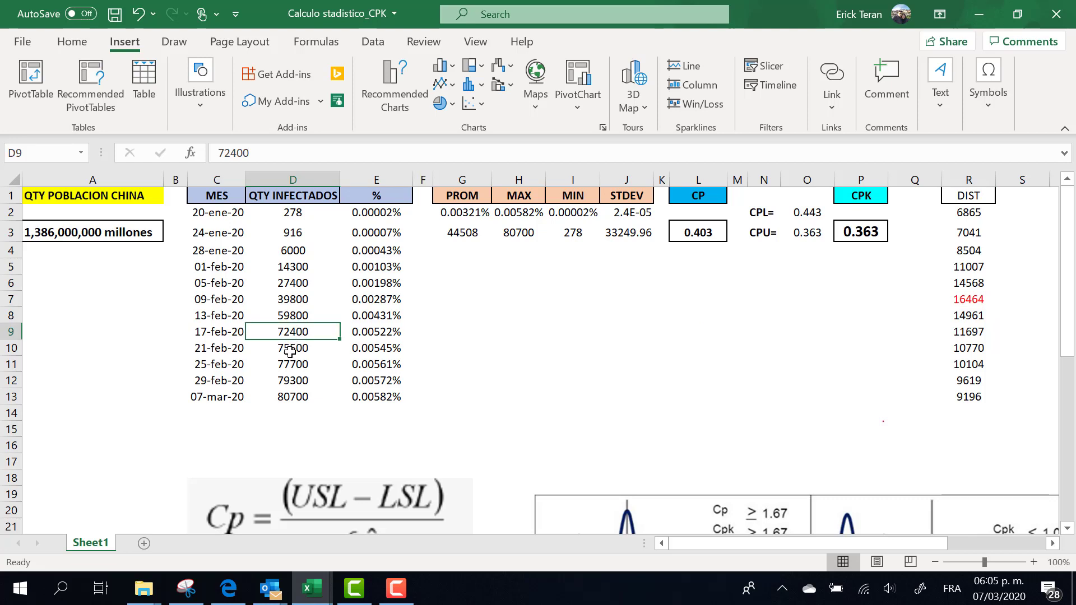
Review the 21-feb-20 infected count in D10 against the distribution chart.
{"action": "left_click", "coordinate": [292, 352]}
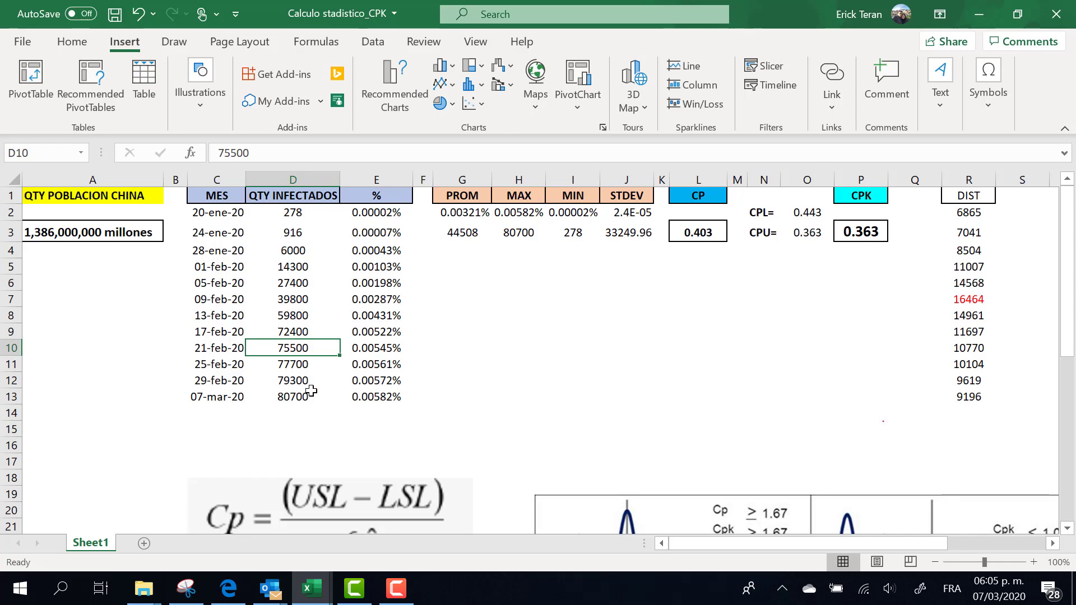
{"action": "left_click_drag", "start_coordinate": [745, 540], "coordinate": [1038, 549]}
{"action": "left_click", "coordinate": [1053, 543]}
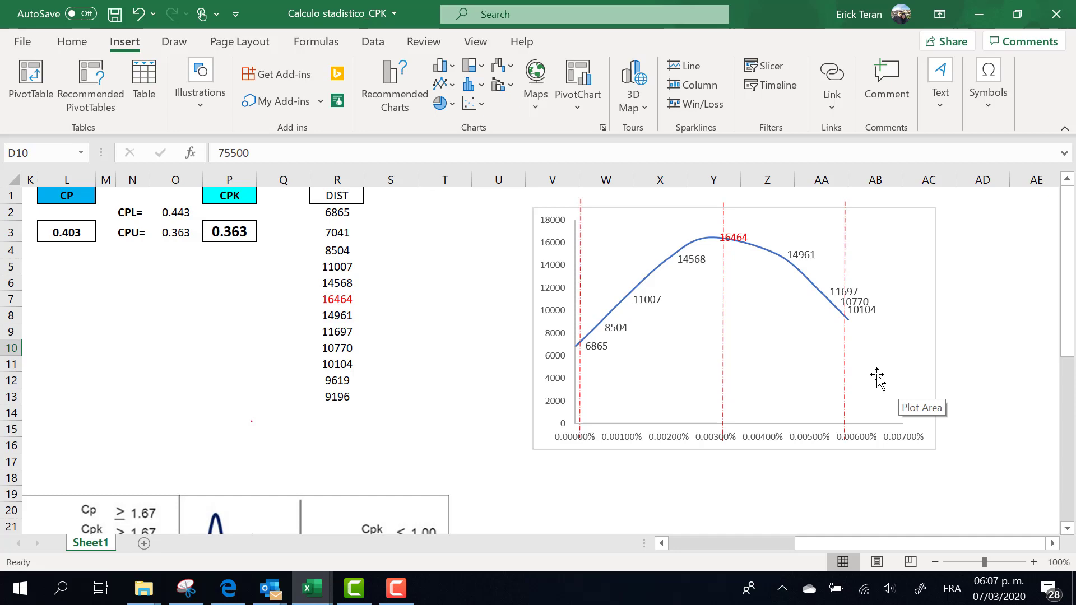
Switch to the Johns Hopkins COVID-19 dashboard in Edge, show only Total Recovered in the upper plot, and return to the Excel workbook.
{"action": "left_click", "coordinate": [239, 596]}
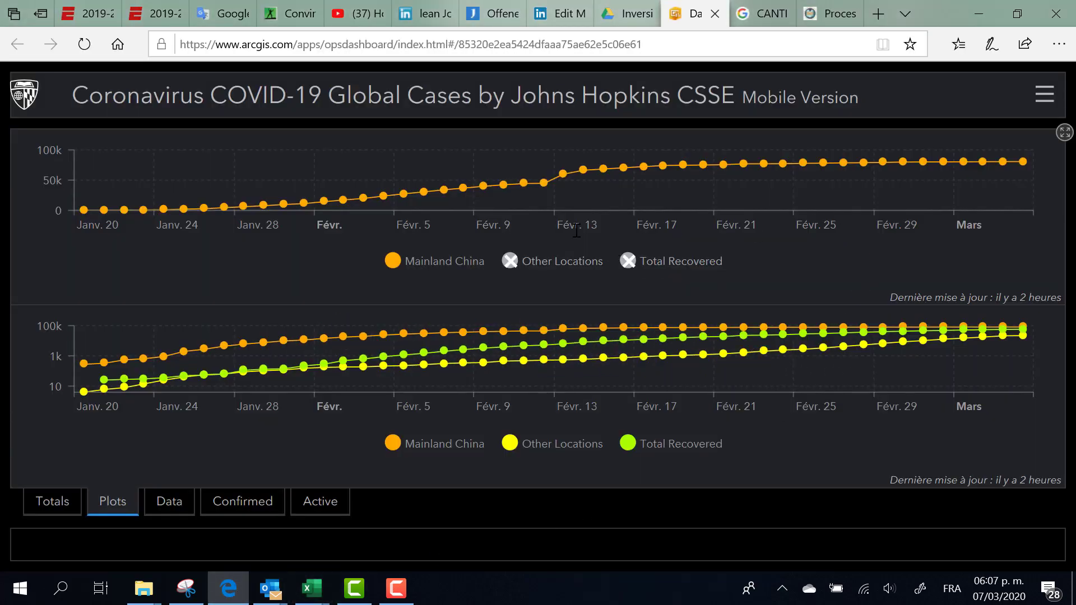
{"action": "left_click", "coordinate": [397, 263]}
{"action": "left_click", "coordinate": [621, 267]}
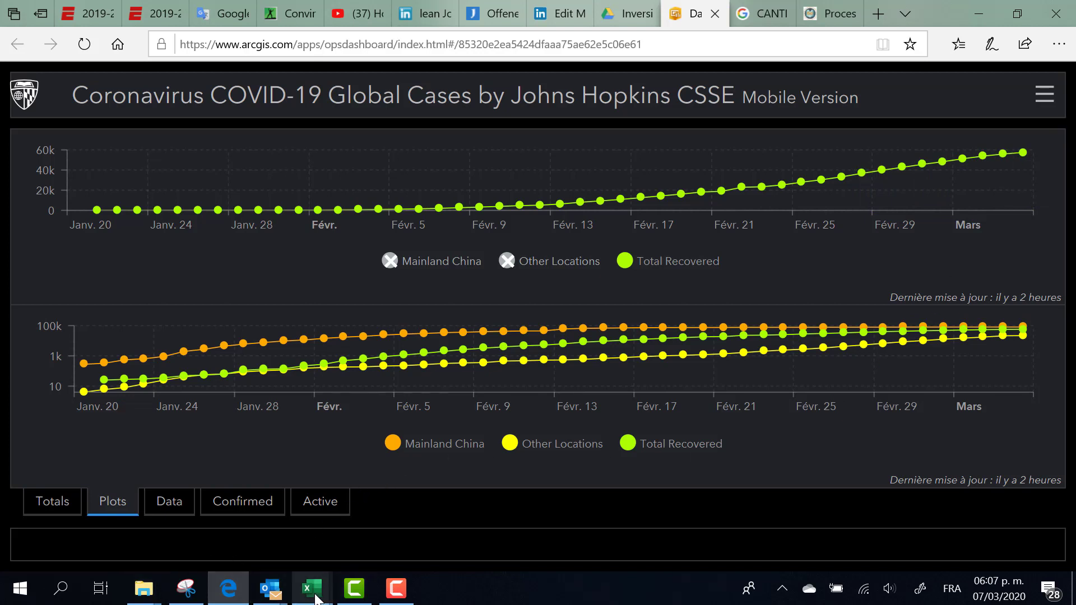
{"action": "mouse_move", "coordinate": [314, 597]}
{"action": "left_click", "coordinate": [408, 504]}
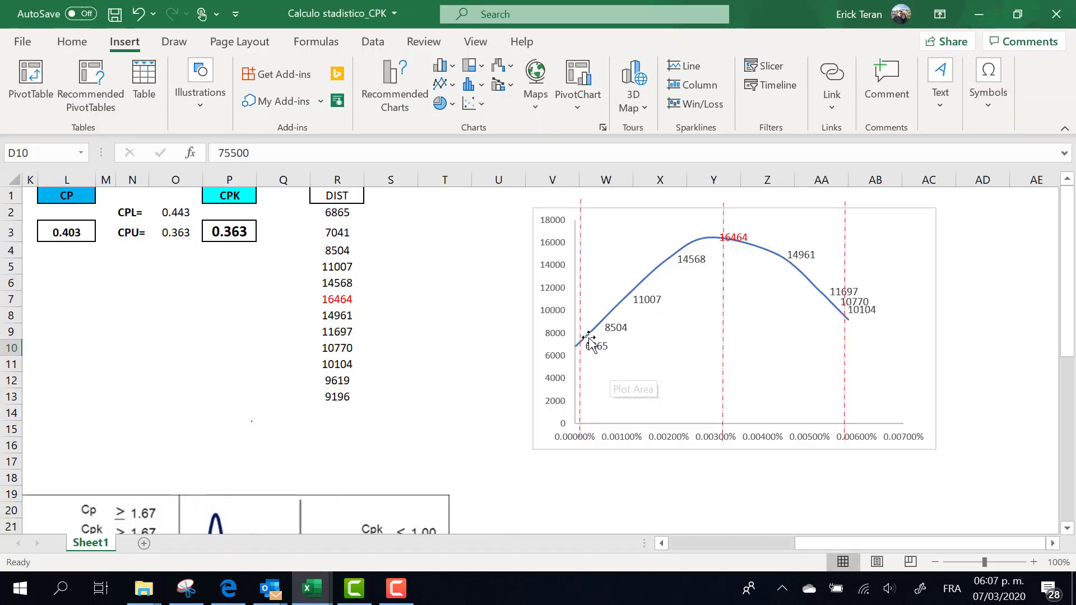
Compare the distribution chart with the Cp and Cpk reference diagrams for capable, not capable, centered and not centered processes.
{"action": "scroll", "coordinate": [495, 447], "scroll_direction": "down", "scroll_amount": 1}
{"action": "scroll", "coordinate": [583, 517], "scroll_direction": "down", "scroll_amount": 3}
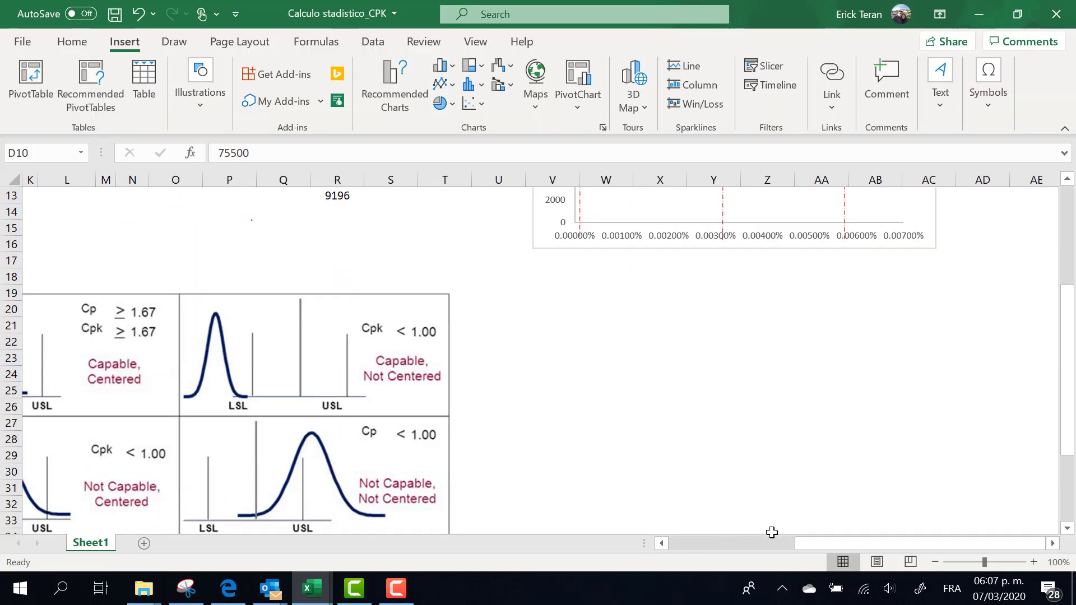
{"action": "left_click_drag", "start_coordinate": [825, 547], "coordinate": [772, 552]}
{"action": "scroll", "coordinate": [768, 553], "scroll_direction": "left", "scroll_amount": 3}
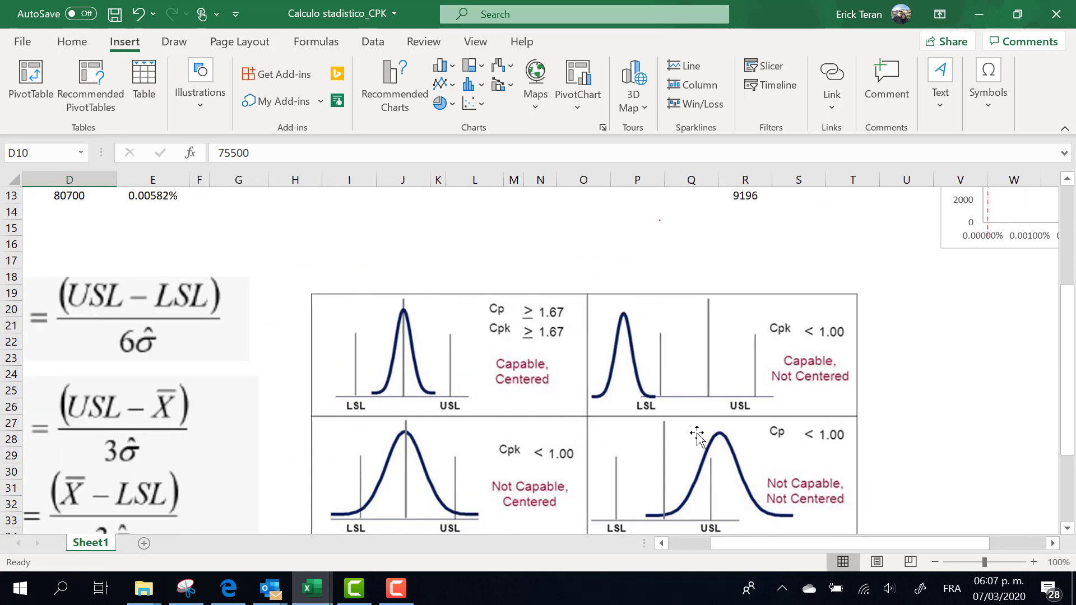
{"action": "scroll", "coordinate": [696, 436], "scroll_direction": "up", "scroll_amount": 3}
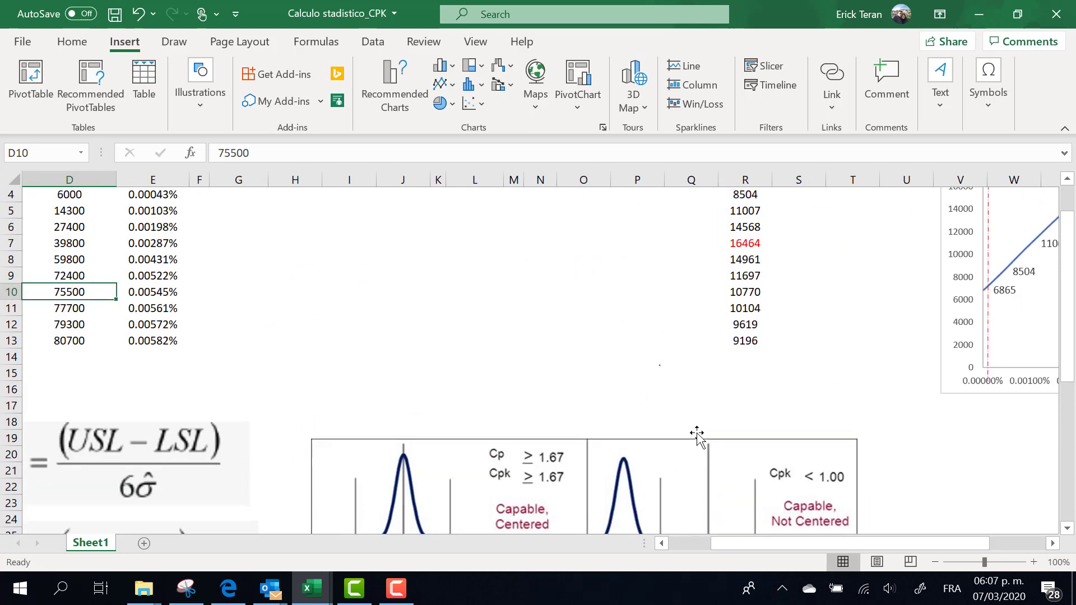
{"action": "scroll", "coordinate": [697, 436], "scroll_direction": "down", "scroll_amount": 2}
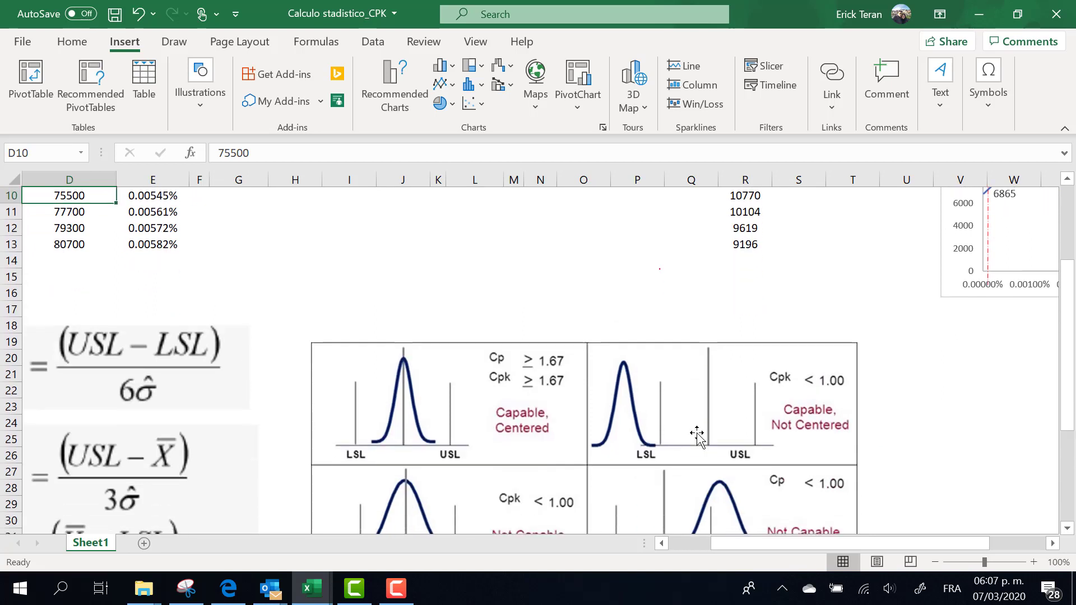
{"action": "scroll", "coordinate": [476, 416], "scroll_direction": "down", "scroll_amount": 1}
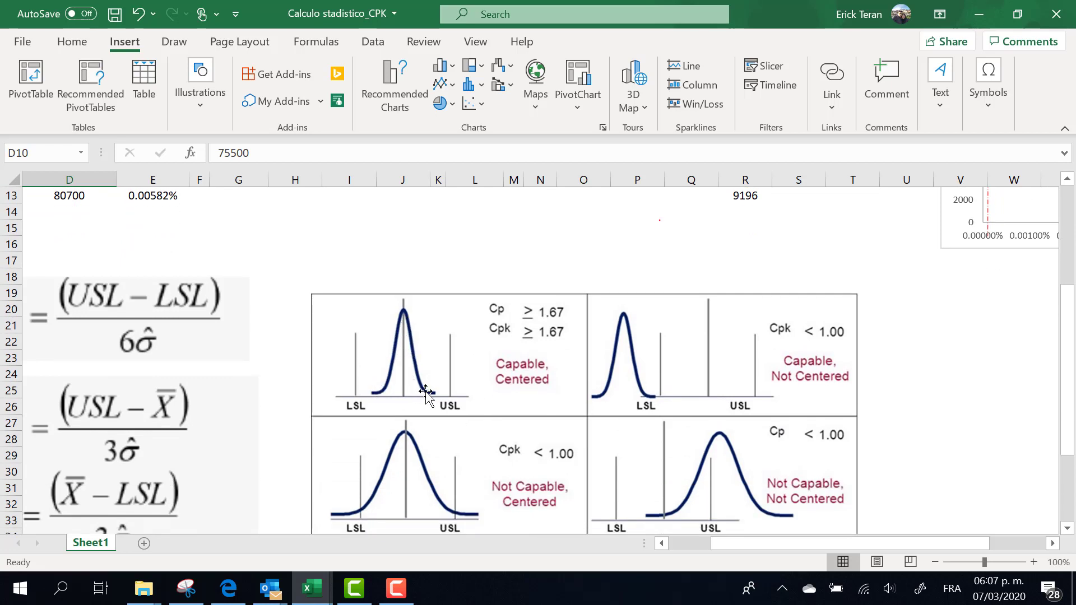
{"action": "scroll", "coordinate": [854, 365], "scroll_direction": "up", "scroll_amount": 3}
{"action": "left_click_drag", "start_coordinate": [898, 542], "coordinate": [953, 543]}
{"action": "scroll", "coordinate": [940, 446], "scroll_direction": "up", "scroll_amount": 1}
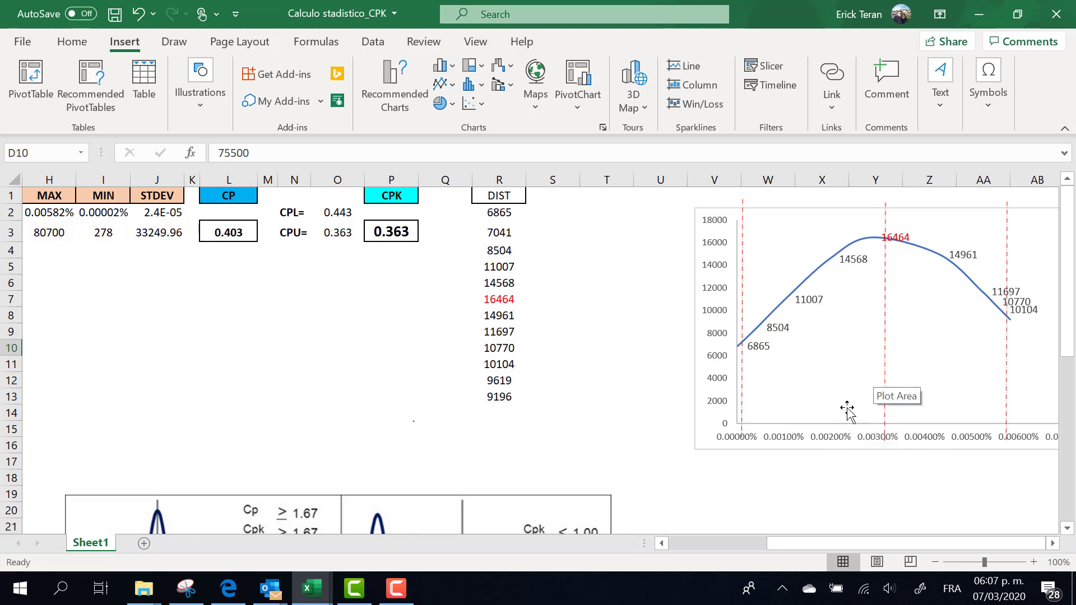
Draw two narrow bell curves, one inside the other, around the chart's middle dashed line with the red pen.
{"action": "left_click", "coordinate": [184, 38]}
{"action": "left_click", "coordinate": [232, 93]}
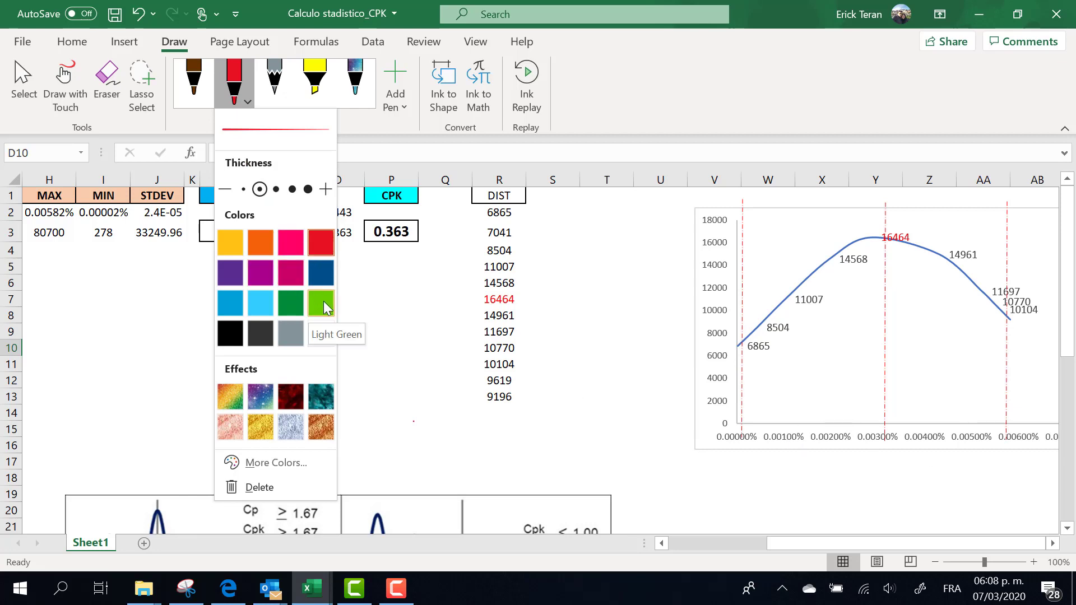
{"action": "left_click", "coordinate": [231, 101]}
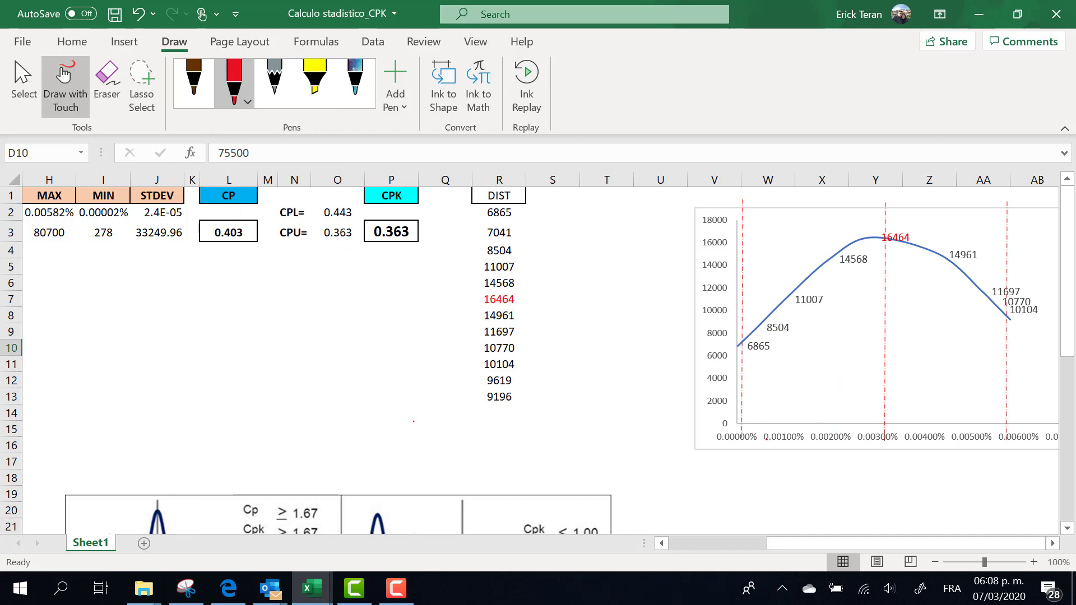
{"action": "mouse_move", "coordinate": [823, 419]}
{"action": "left_mouse_down"}
{"action": "mouse_move", "coordinate": [860, 269]}
{"action": "mouse_move", "coordinate": [887, 221]}
{"action": "mouse_move", "coordinate": [956, 421]}
{"action": "left_mouse_up"}
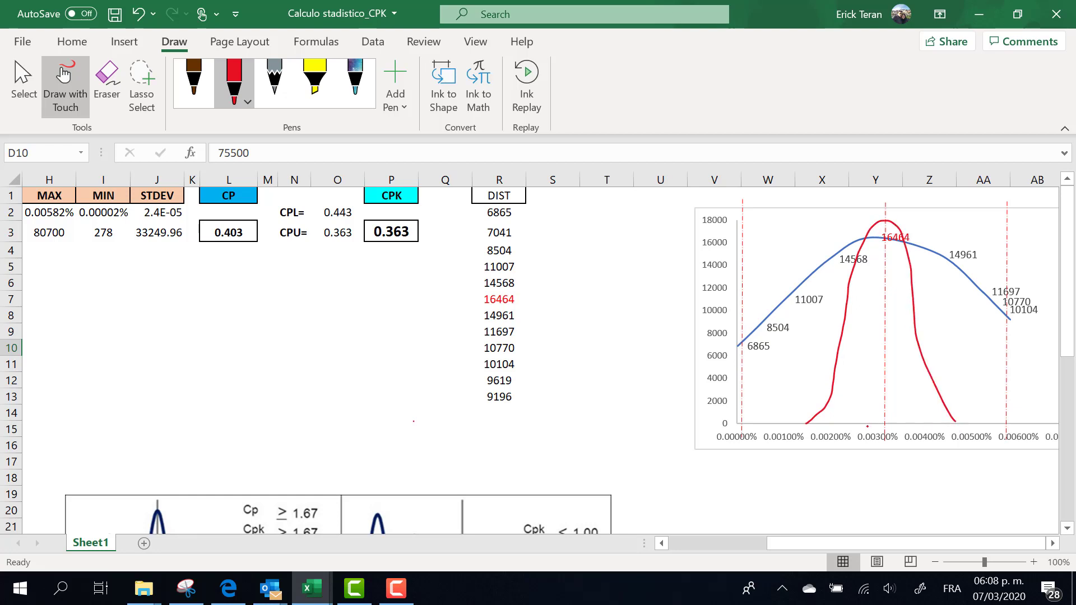
{"action": "mouse_move", "coordinate": [866, 418]}
{"action": "left_mouse_down"}
{"action": "mouse_move", "coordinate": [891, 235]}
{"action": "mouse_move", "coordinate": [887, 286]}
{"action": "mouse_move", "coordinate": [929, 416]}
{"action": "left_mouse_up"}
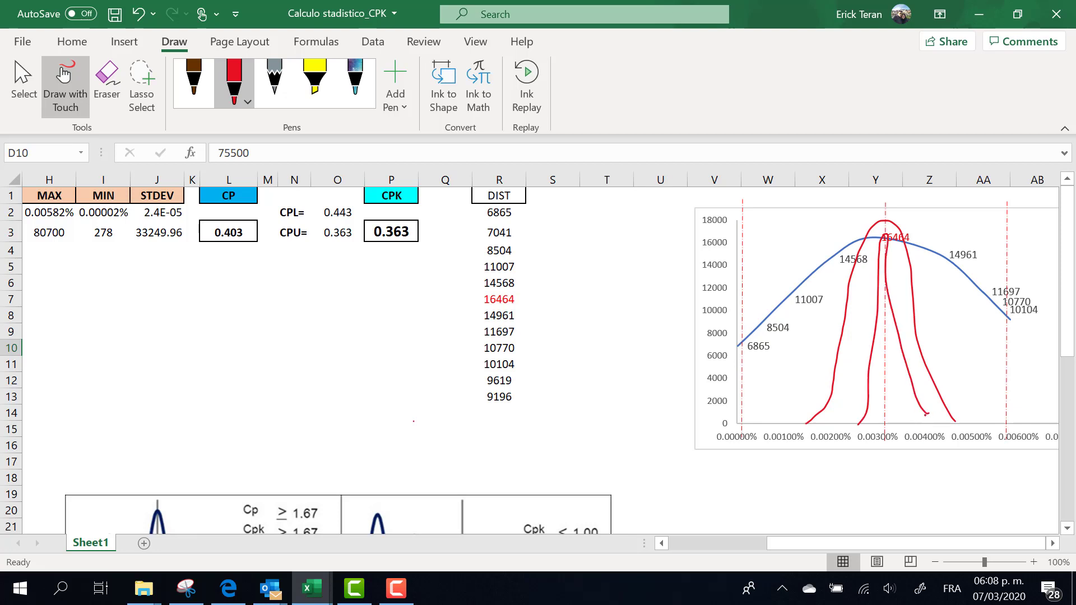
With the yellow highlighter at its thinnest, draw tall bell curves on both sides of the chart's middle dashed line and a rightward arrow below the chart.
{"action": "left_click", "coordinate": [1052, 543]}
{"action": "left_click", "coordinate": [1052, 544]}
{"action": "left_click", "coordinate": [1052, 544]}
{"action": "left_click", "coordinate": [1052, 544]}
{"action": "left_click", "coordinate": [1052, 544]}
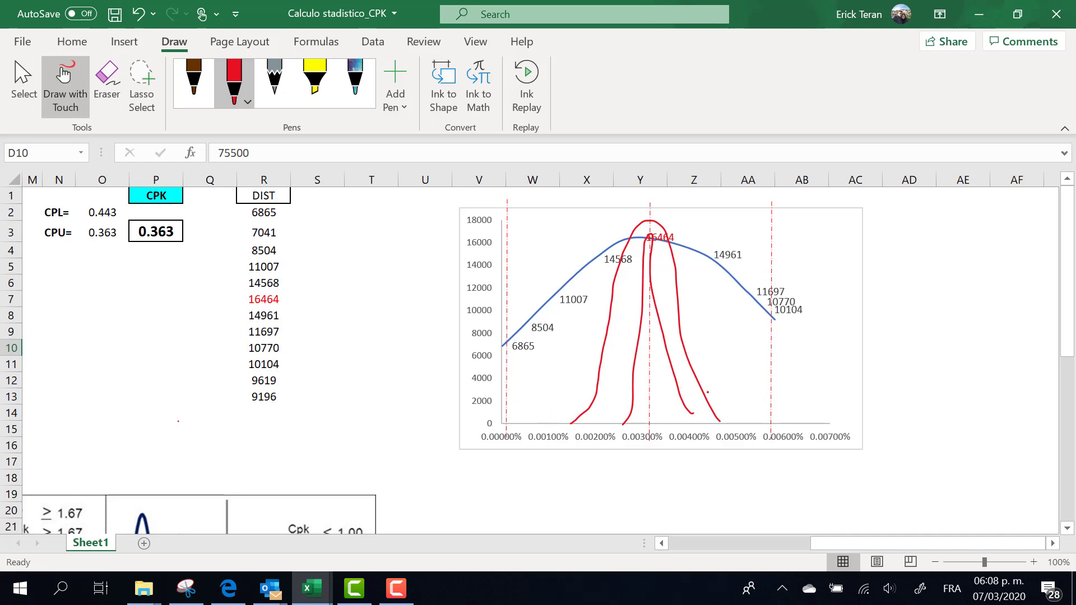
{"action": "left_click", "coordinate": [314, 84]}
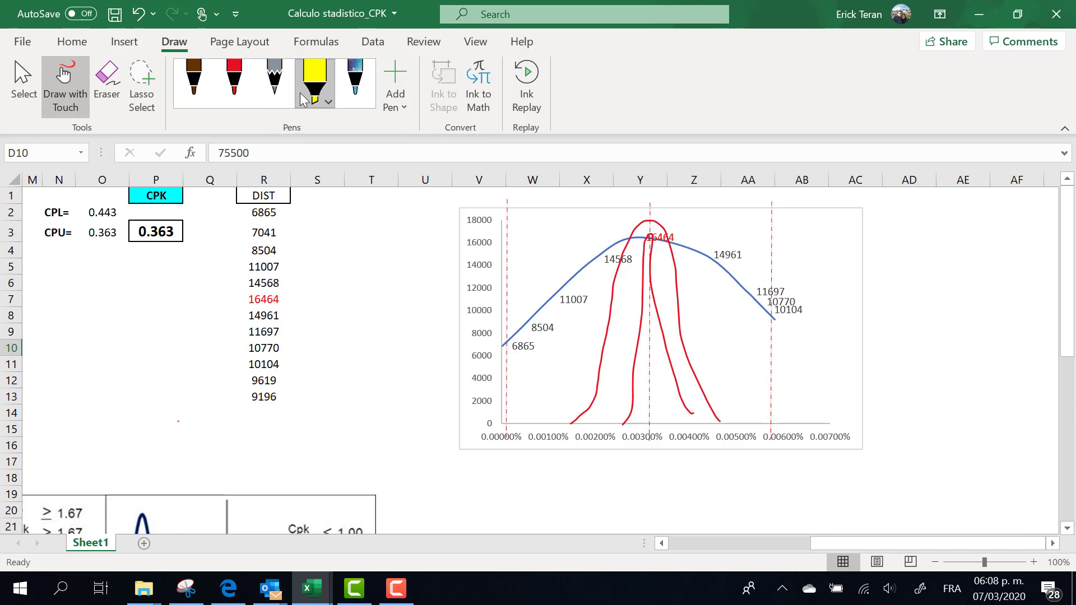
{"action": "left_click", "coordinate": [329, 103]}
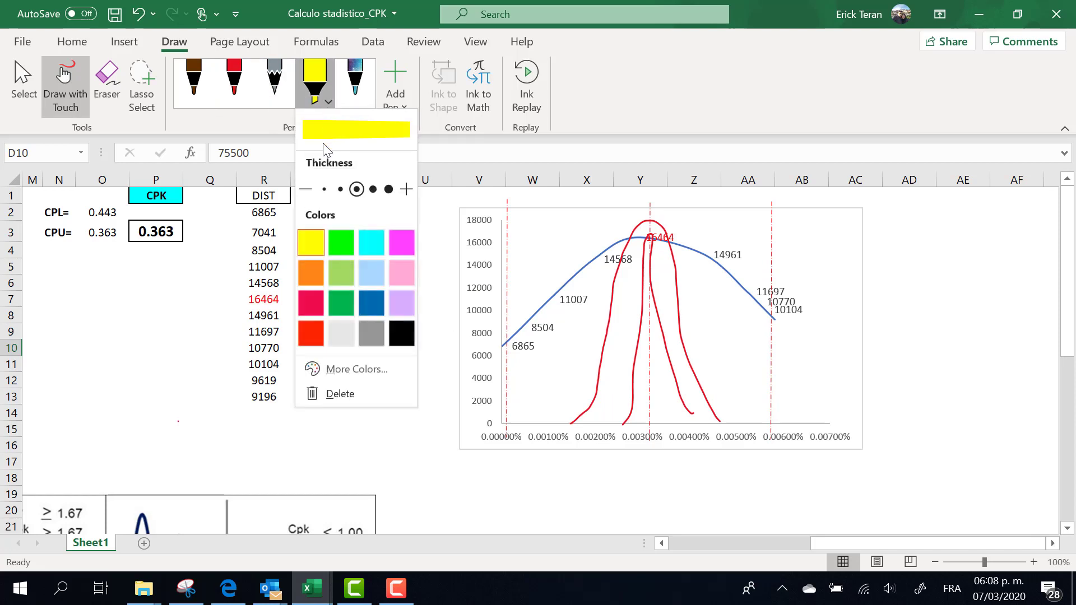
{"action": "left_click", "coordinate": [325, 190]}
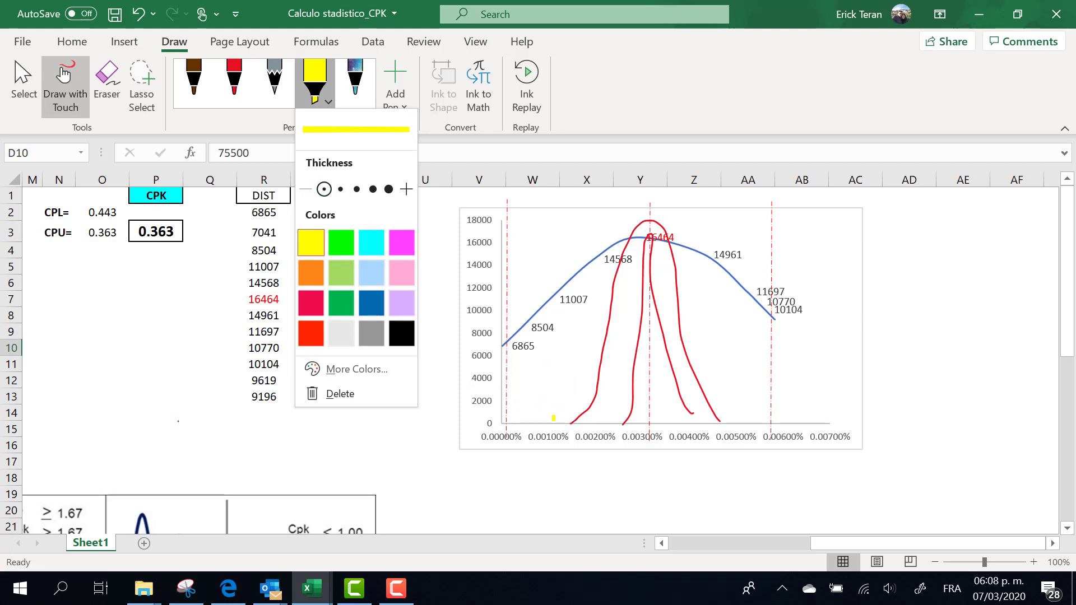
{"action": "mouse_move", "coordinate": [551, 419]}
{"action": "left_mouse_down"}
{"action": "mouse_move", "coordinate": [571, 390]}
{"action": "mouse_move", "coordinate": [586, 276]}
{"action": "mouse_move", "coordinate": [622, 235]}
{"action": "mouse_move", "coordinate": [629, 345]}
{"action": "mouse_move", "coordinate": [649, 414]}
{"action": "mouse_move", "coordinate": [680, 415]}
{"action": "mouse_move", "coordinate": [695, 378]}
{"action": "mouse_move", "coordinate": [690, 219]}
{"action": "mouse_move", "coordinate": [755, 415]}
{"action": "left_mouse_up"}
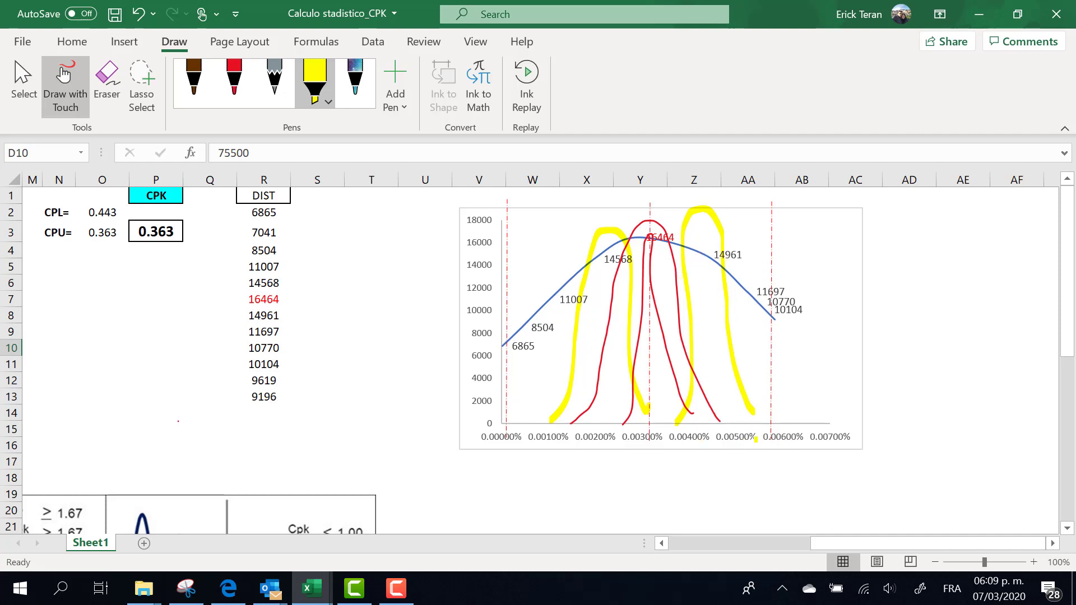
{"action": "left_click_drag", "start_coordinate": [558, 475], "coordinate": [778, 481]}
{"action": "mouse_move", "coordinate": [723, 471]}
{"action": "left_mouse_down"}
{"action": "mouse_move", "coordinate": [796, 485]}
{"action": "mouse_move", "coordinate": [727, 507]}
{"action": "left_mouse_up"}
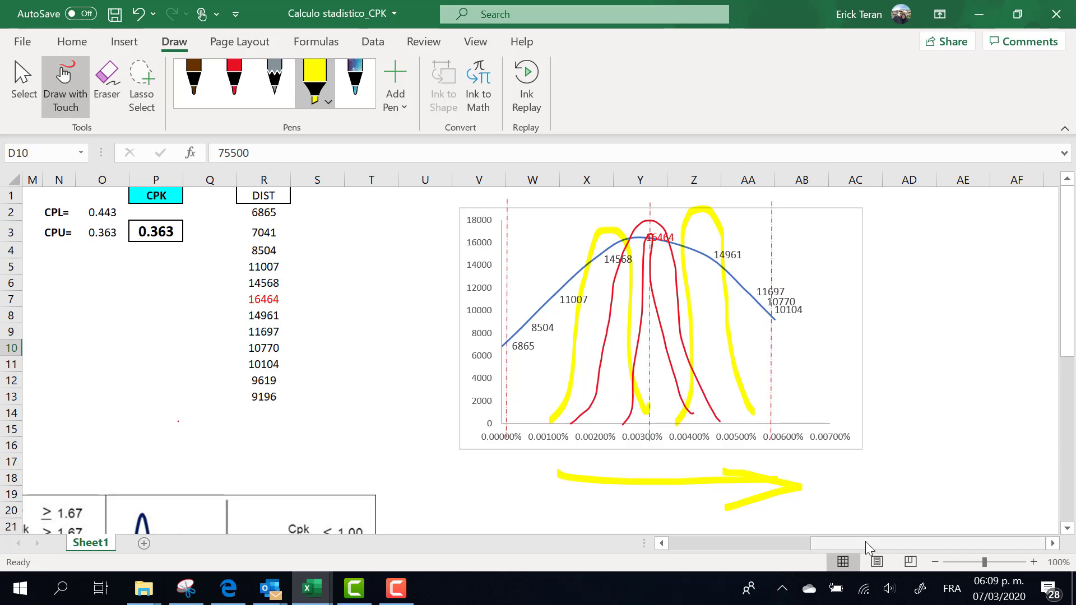
Circle the CPK and CP results in P3 and L3 with the yellow highlighter.
{"action": "left_click_drag", "start_coordinate": [854, 547], "coordinate": [711, 547]}
{"action": "left_click", "coordinate": [1067, 426]}
{"action": "left_click_drag", "start_coordinate": [1073, 387], "coordinate": [1072, 286]}
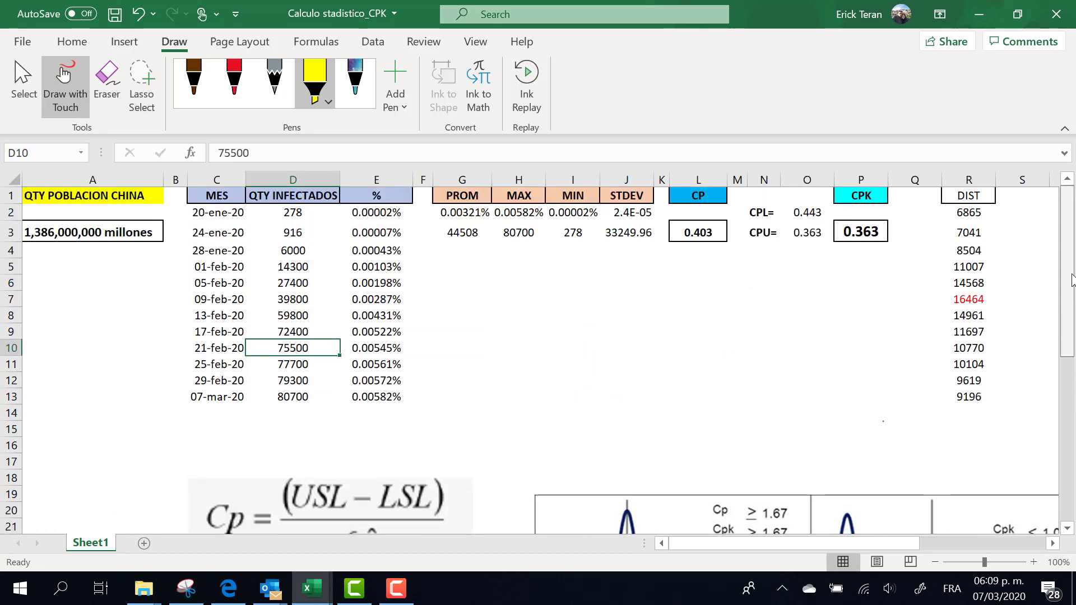
{"action": "mouse_move", "coordinate": [909, 212]}
{"action": "left_mouse_down"}
{"action": "mouse_move", "coordinate": [829, 205]}
{"action": "mouse_move", "coordinate": [921, 259]}
{"action": "mouse_move", "coordinate": [811, 216]}
{"action": "left_mouse_up"}
{"action": "mouse_move", "coordinate": [718, 202]}
{"action": "left_mouse_down"}
{"action": "mouse_move", "coordinate": [756, 283]}
{"action": "mouse_move", "coordinate": [731, 207]}
{"action": "left_mouse_up"}
Handwrite "1.67 <" in yellow highlighter in the empty area below the CP and CPK results.
{"action": "left_click_drag", "start_coordinate": [856, 317], "coordinate": [839, 359]}
{"action": "left_click_drag", "start_coordinate": [535, 336], "coordinate": [538, 403]}
{"action": "left_click", "coordinate": [551, 397]}
{"action": "mouse_move", "coordinate": [625, 334]}
{"action": "left_mouse_down"}
{"action": "mouse_move", "coordinate": [615, 388]}
{"action": "mouse_move", "coordinate": [605, 368]}
{"action": "left_mouse_up"}
{"action": "left_click_drag", "start_coordinate": [654, 319], "coordinate": [689, 391]}
{"action": "left_click", "coordinate": [670, 354]}
{"action": "left_click_drag", "start_coordinate": [671, 353], "coordinate": [725, 349]}
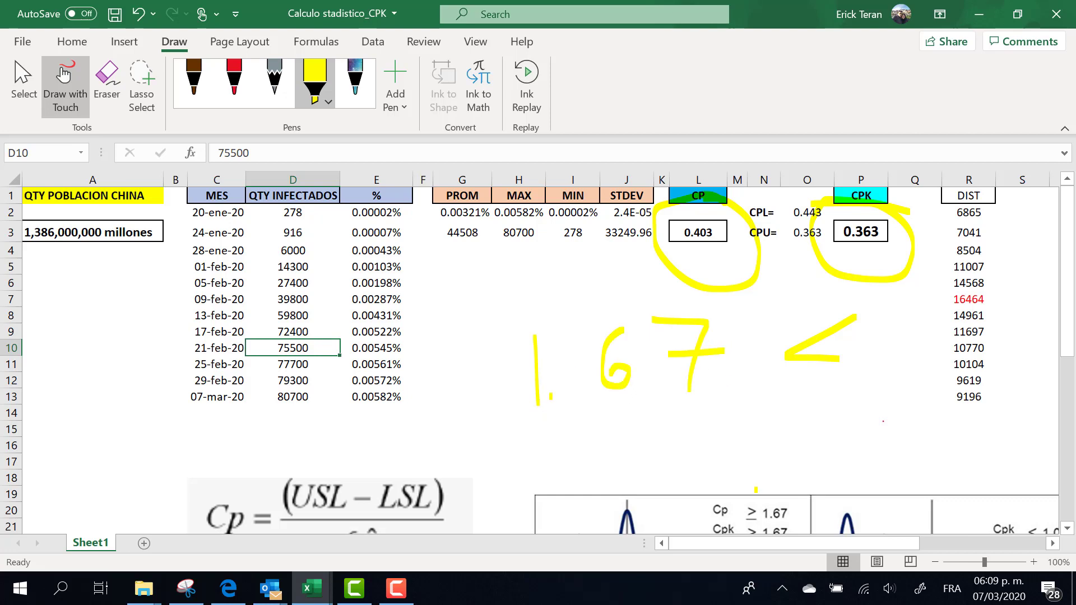
Change the highlighter color to green and draw a smiley face above the handwritten 1.67.
{"action": "left_click", "coordinate": [327, 102]}
{"action": "left_click", "coordinate": [339, 247]}
{"action": "mouse_move", "coordinate": [498, 272]}
{"action": "left_mouse_down"}
{"action": "mouse_move", "coordinate": [521, 307]}
{"action": "mouse_move", "coordinate": [516, 277]}
{"action": "mouse_move", "coordinate": [534, 293]}
{"action": "left_mouse_up"}
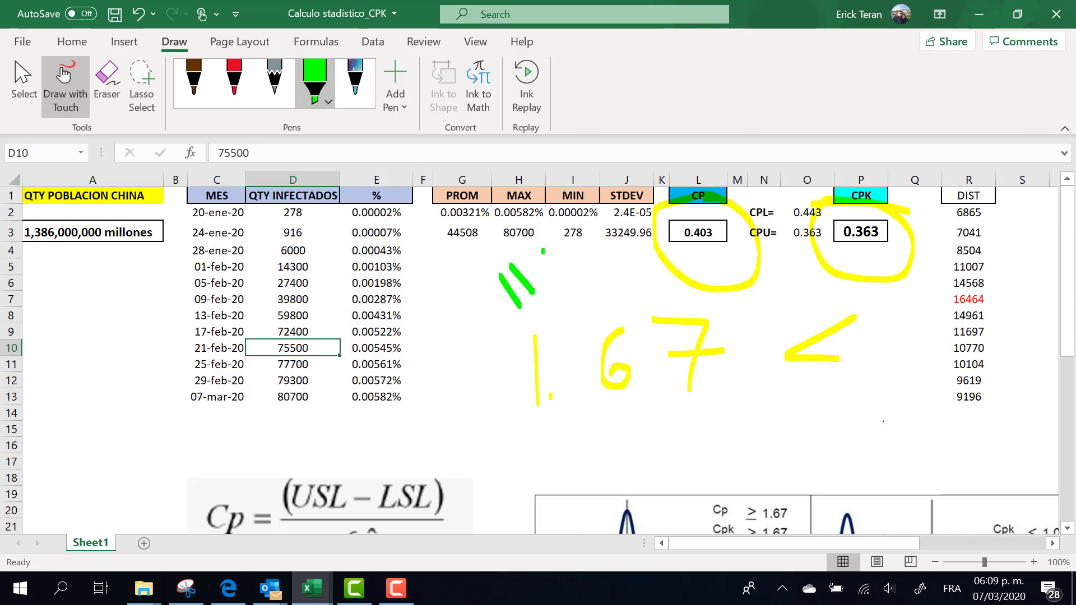
{"action": "left_click_drag", "start_coordinate": [542, 249], "coordinate": [491, 309]}
{"action": "left_click", "coordinate": [486, 406]}
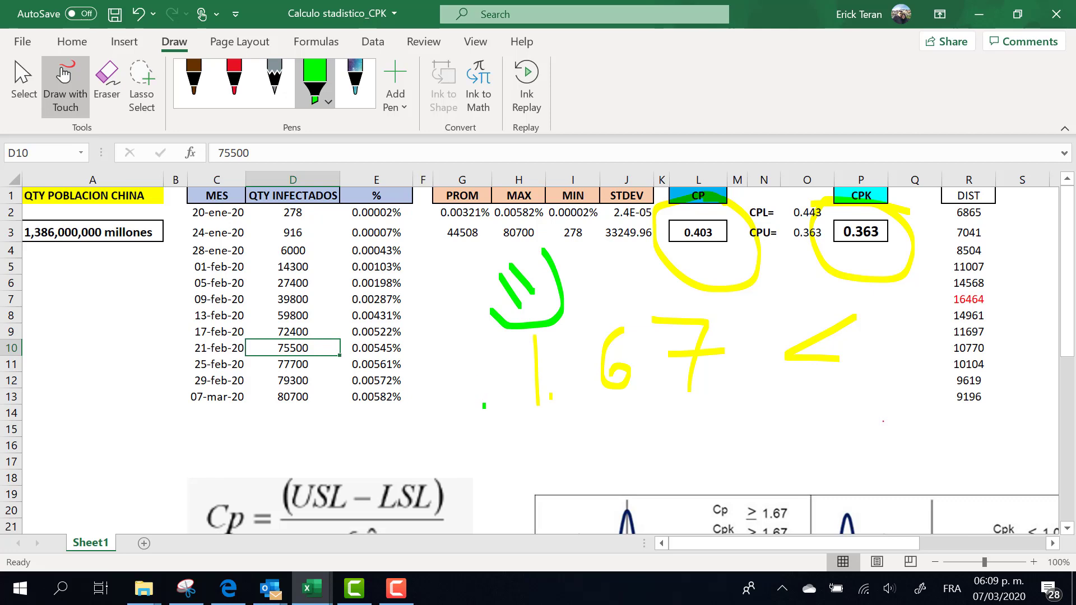